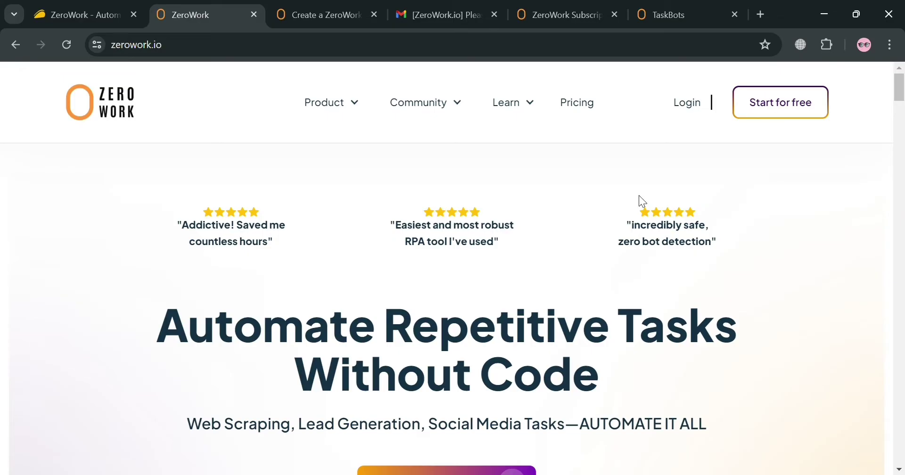
- Scroll up and down through the current ZeroWork web page to review its content
{"action": "scroll", "coordinate": [516, 212], "scroll_direction": "down", "scroll_amount": 5}
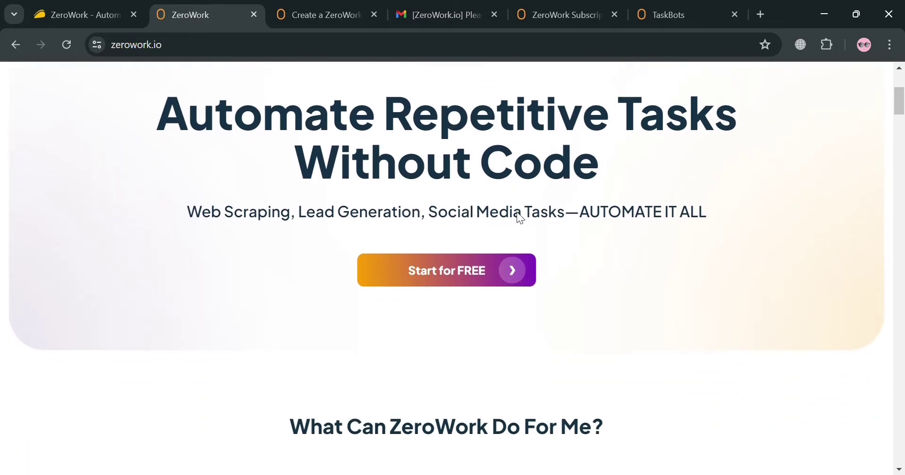
{"action": "scroll", "coordinate": [518, 216], "scroll_direction": "down", "scroll_amount": 3}
{"action": "scroll", "coordinate": [519, 216], "scroll_direction": "up", "scroll_amount": 4}
{"action": "scroll", "coordinate": [518, 216], "scroll_direction": "down", "scroll_amount": 3}
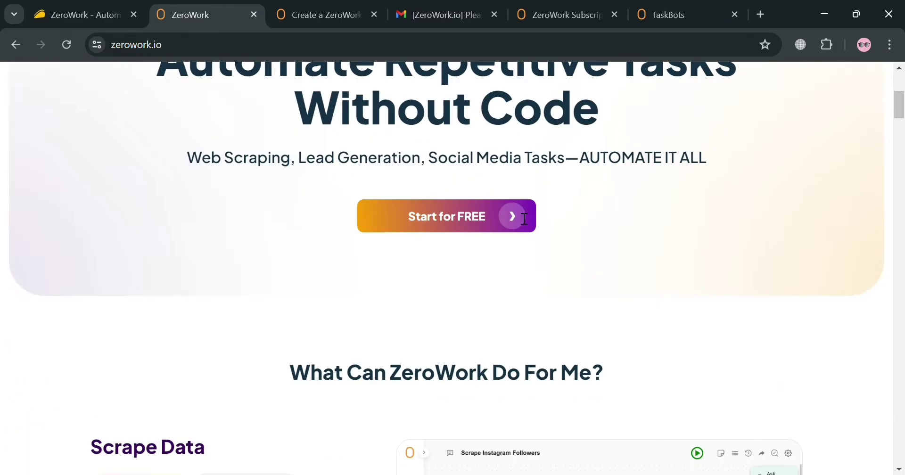
{"action": "scroll", "coordinate": [521, 216], "scroll_direction": "down", "scroll_amount": 5}
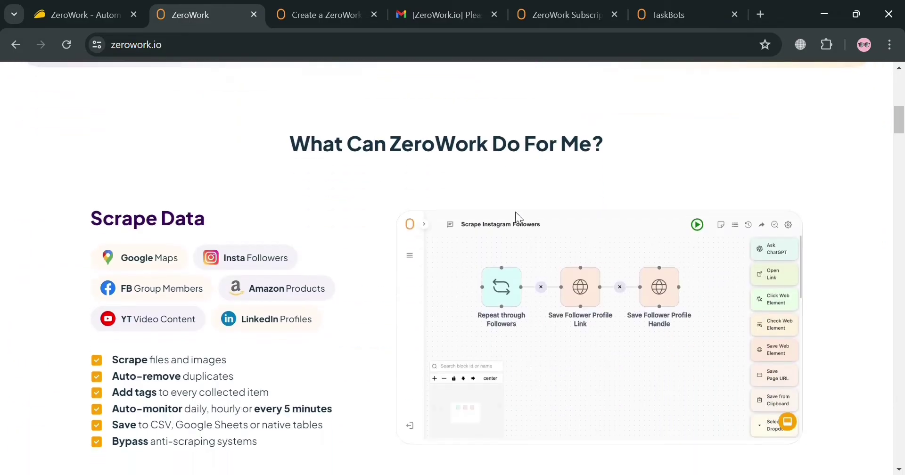
{"action": "scroll", "coordinate": [516, 216], "scroll_direction": "down", "scroll_amount": 2}
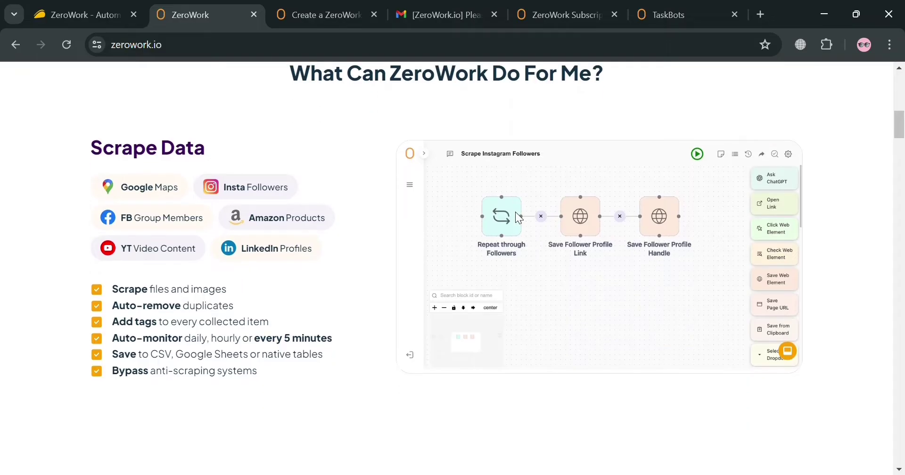
{"action": "scroll", "coordinate": [512, 211], "scroll_direction": "down", "scroll_amount": 7}
{"action": "scroll", "coordinate": [510, 212], "scroll_direction": "down", "scroll_amount": 9}
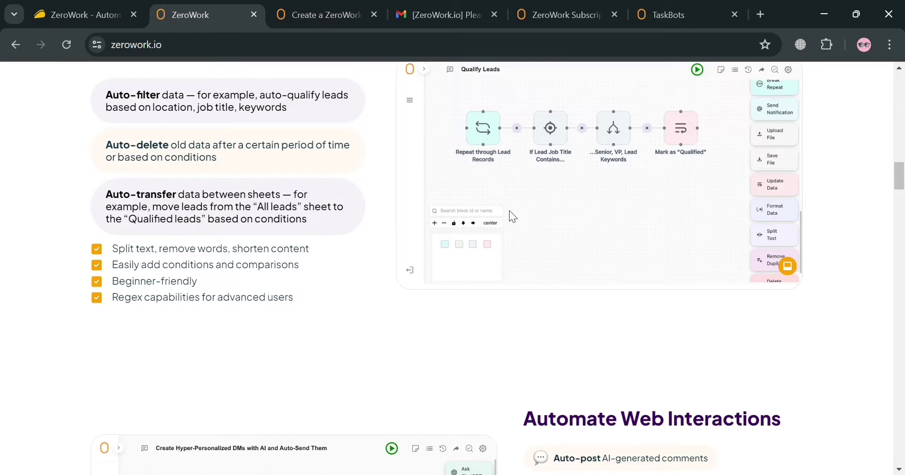
{"action": "scroll", "coordinate": [510, 211], "scroll_direction": "down", "scroll_amount": 5}
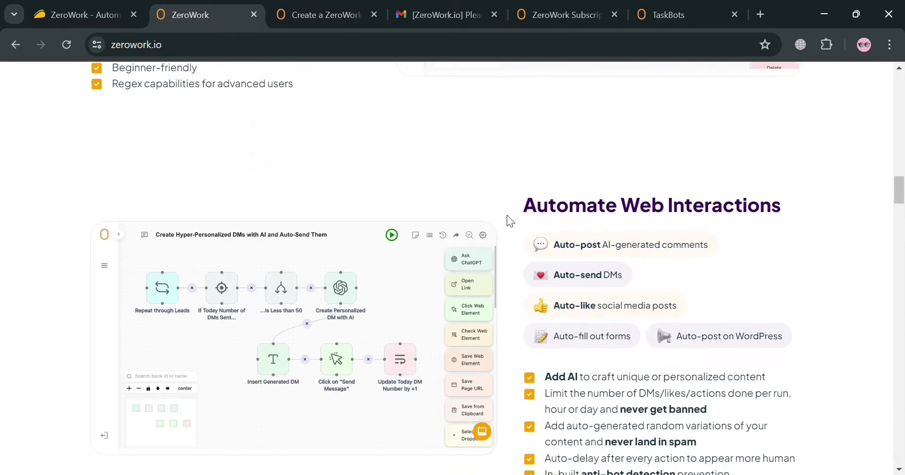
{"action": "scroll", "coordinate": [508, 217], "scroll_direction": "down", "scroll_amount": 3}
{"action": "scroll", "coordinate": [508, 222], "scroll_direction": "up", "scroll_amount": 2}
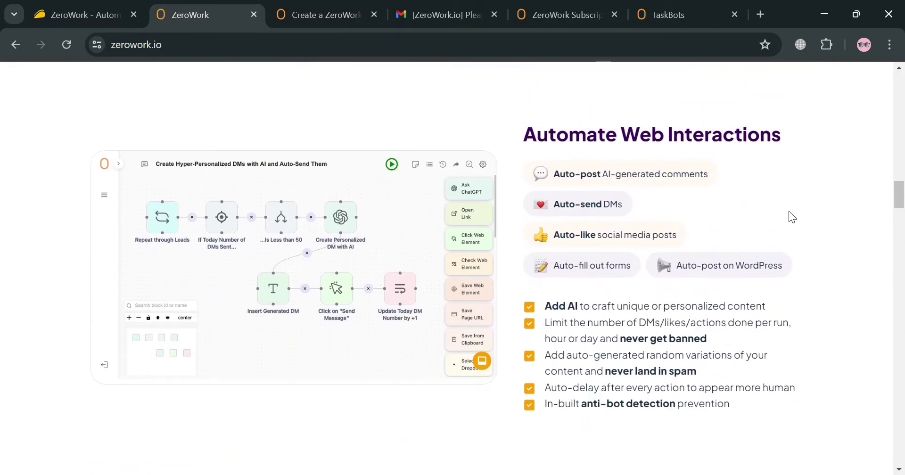
{"action": "scroll", "coordinate": [650, 314], "scroll_direction": "down", "scroll_amount": 6}
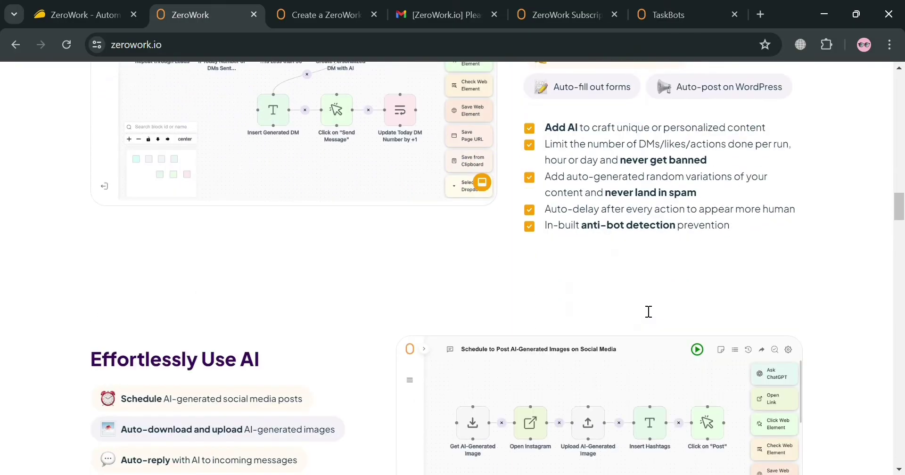
{"action": "scroll", "coordinate": [649, 311], "scroll_direction": "down", "scroll_amount": 13}
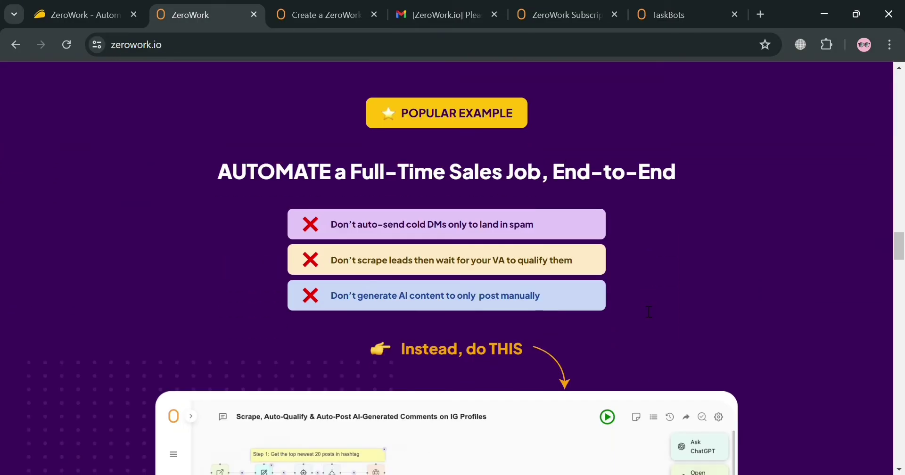
{"action": "scroll", "coordinate": [640, 305], "scroll_direction": "down", "scroll_amount": 17}
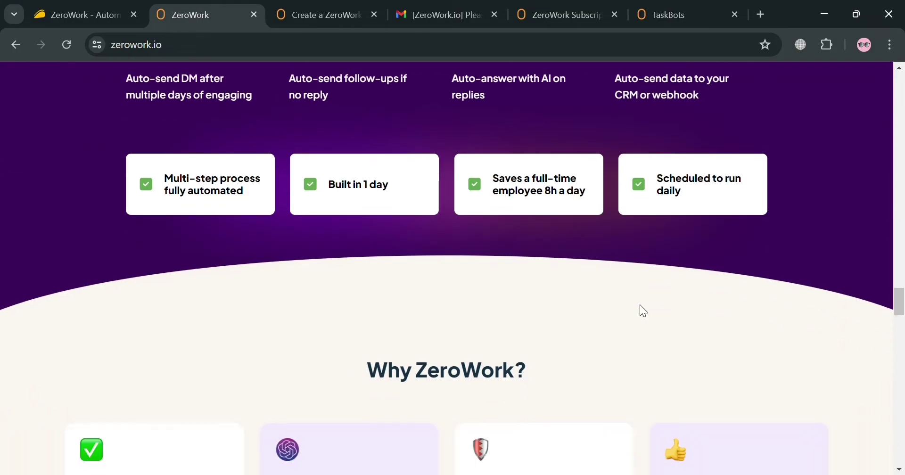
{"action": "scroll", "coordinate": [643, 311], "scroll_direction": "down", "scroll_amount": 13}
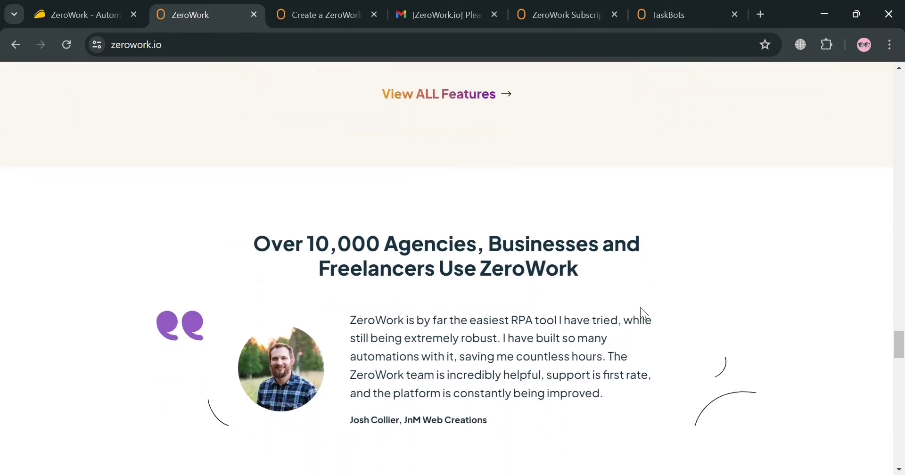
{"action": "scroll", "coordinate": [641, 308], "scroll_direction": "down", "scroll_amount": 17}
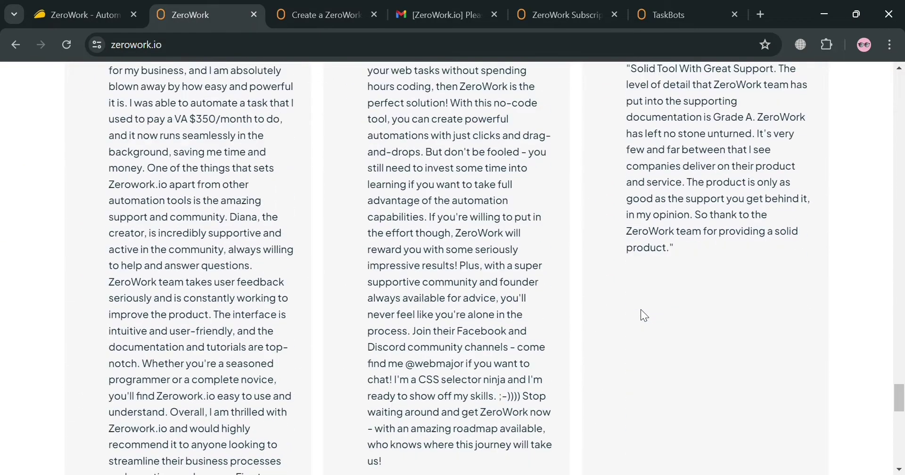
{"action": "scroll", "coordinate": [639, 318], "scroll_direction": "down", "scroll_amount": 11}
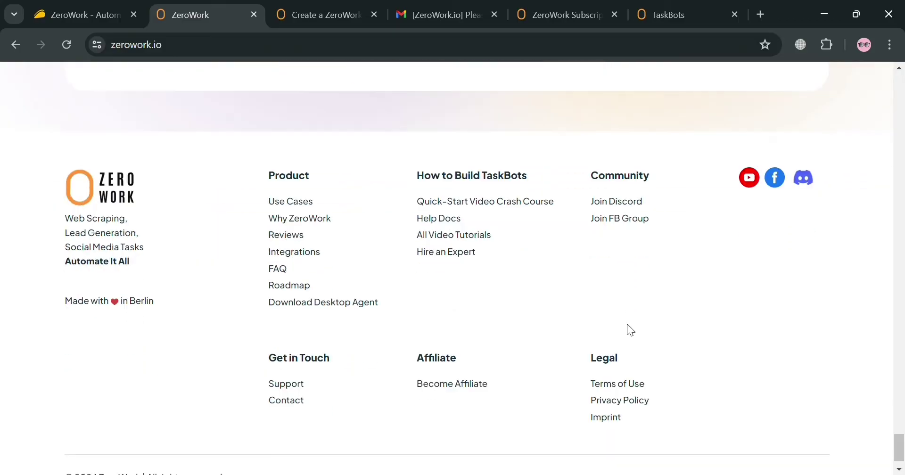
{"action": "scroll", "coordinate": [632, 330], "scroll_direction": "up", "scroll_amount": 15}
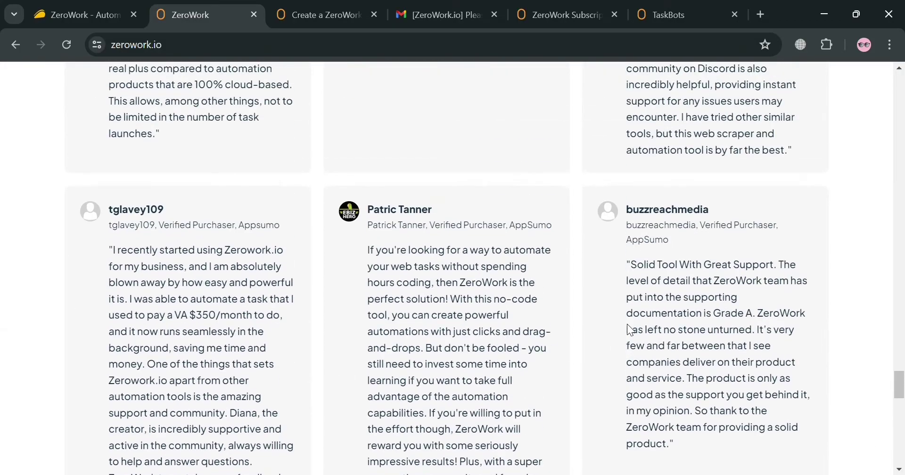
{"action": "scroll", "coordinate": [635, 331], "scroll_direction": "up", "scroll_amount": 20}
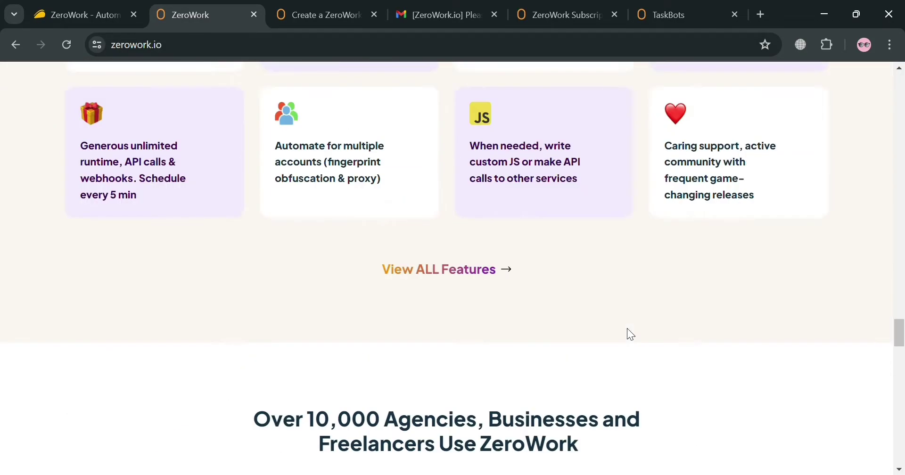
{"action": "scroll", "coordinate": [627, 329], "scroll_direction": "up", "scroll_amount": 20}
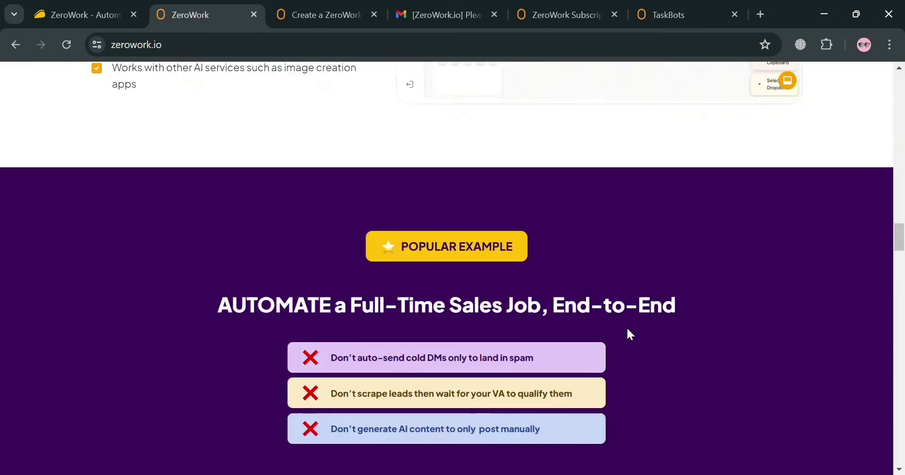
{"action": "scroll", "coordinate": [627, 328], "scroll_direction": "up", "scroll_amount": 6}
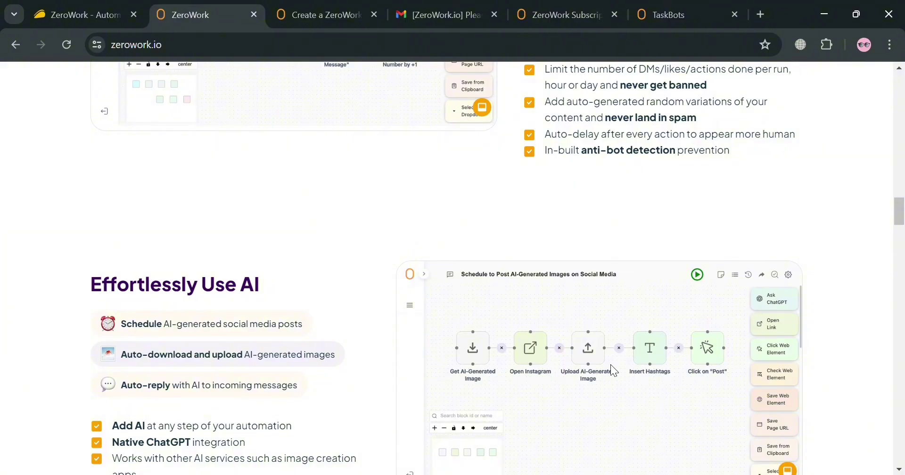
{"action": "scroll", "coordinate": [635, 398], "scroll_direction": "up", "scroll_amount": 7}
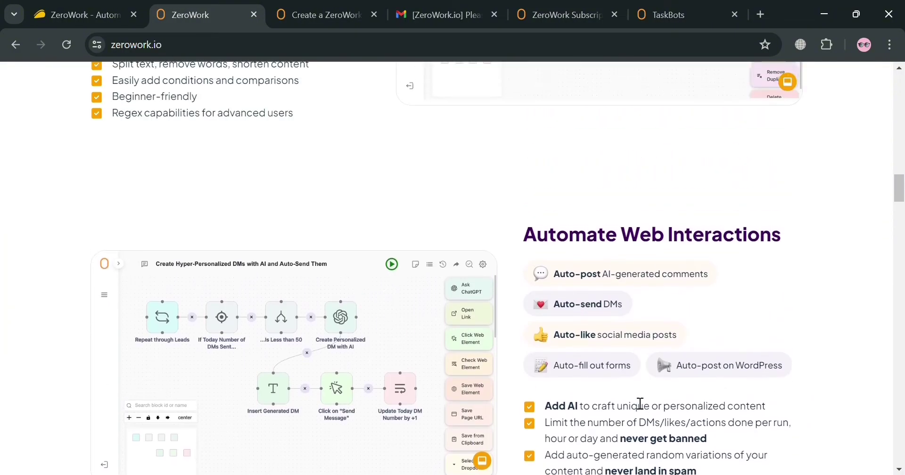
{"action": "scroll", "coordinate": [640, 403], "scroll_direction": "up", "scroll_amount": 17}
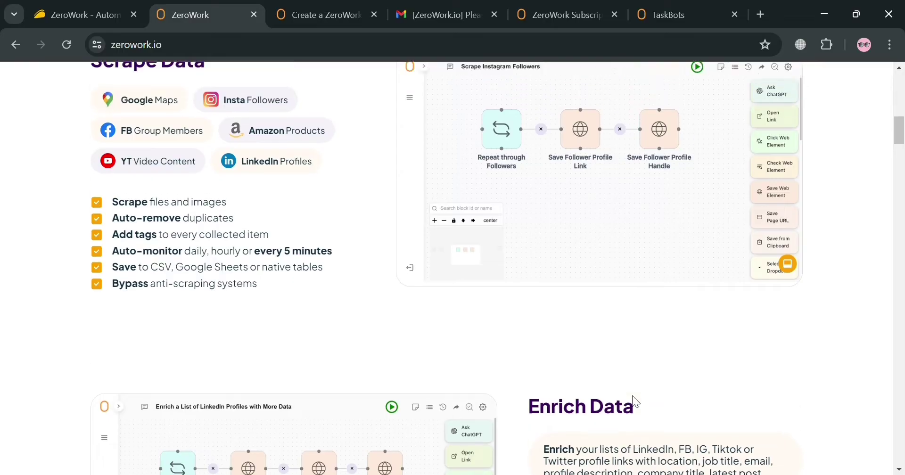
{"action": "scroll", "coordinate": [633, 396], "scroll_direction": "up", "scroll_amount": 15}
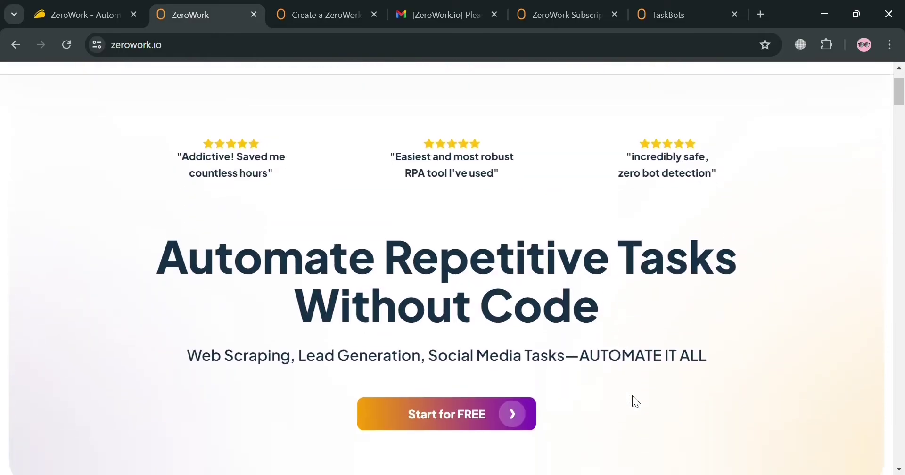
{"action": "scroll", "coordinate": [633, 397], "scroll_direction": "down", "scroll_amount": 10}
{"action": "scroll", "coordinate": [633, 397], "scroll_direction": "up", "scroll_amount": 7}
{"action": "scroll", "coordinate": [632, 401], "scroll_direction": "up", "scroll_amount": 4}
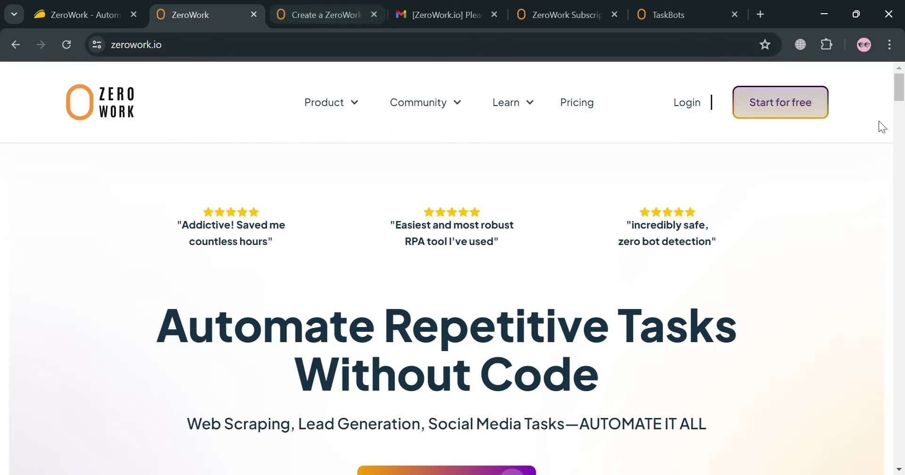
- Compare the $40/mo Starter and $100/mo Pro trial plans, then move to AppSumo's ZeroWork deal
{"action": "left_click", "coordinate": [290, 8]}
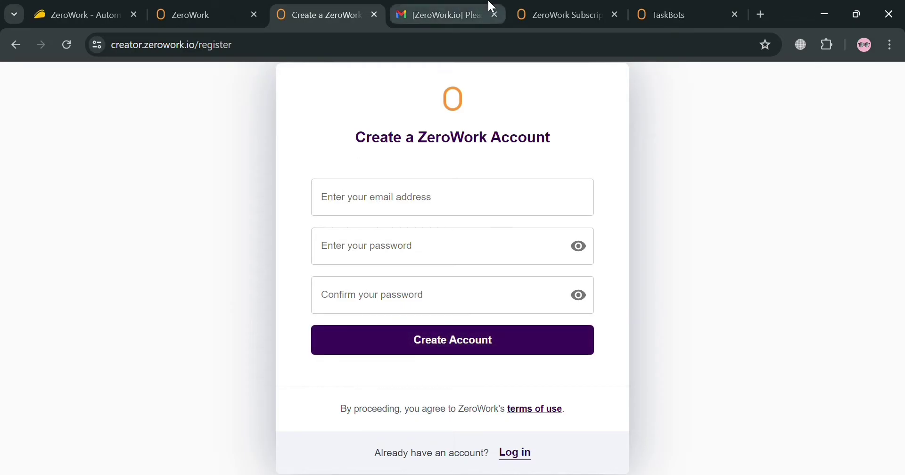
{"action": "left_click", "coordinate": [537, 7]}
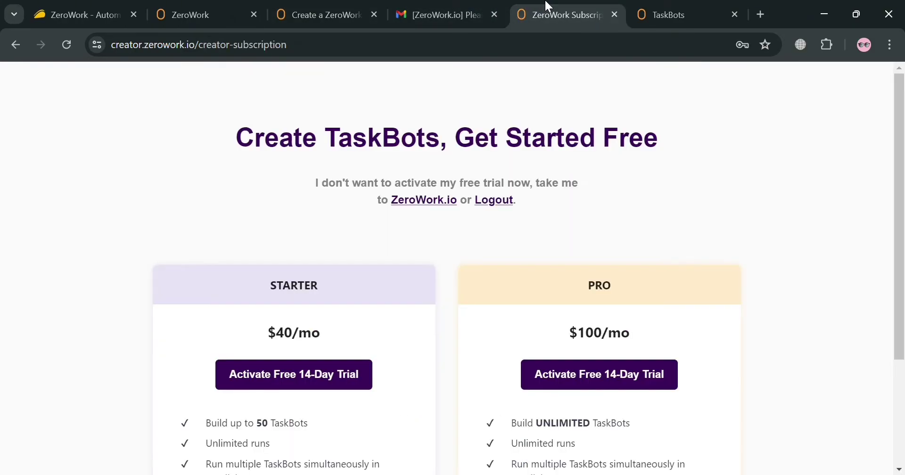
{"action": "scroll", "coordinate": [496, 196], "scroll_direction": "down", "scroll_amount": 3}
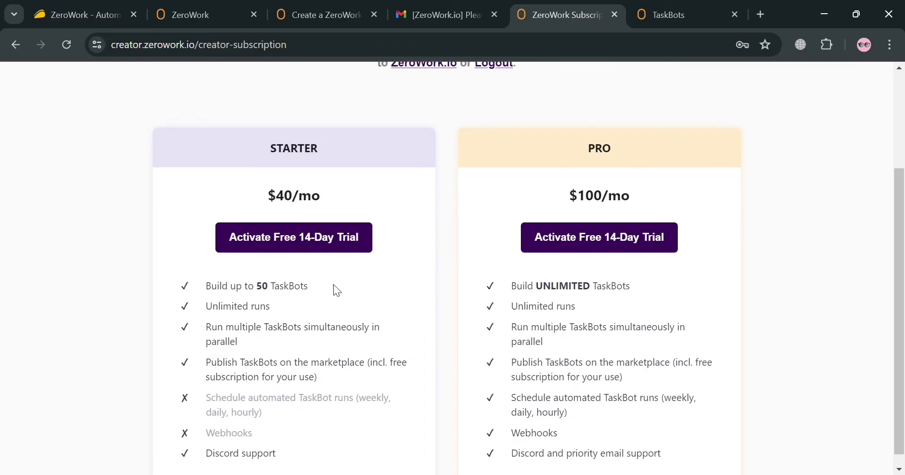
{"action": "scroll", "coordinate": [312, 299], "scroll_direction": "up", "scroll_amount": 3}
{"action": "scroll", "coordinate": [462, 247], "scroll_direction": "down", "scroll_amount": 3}
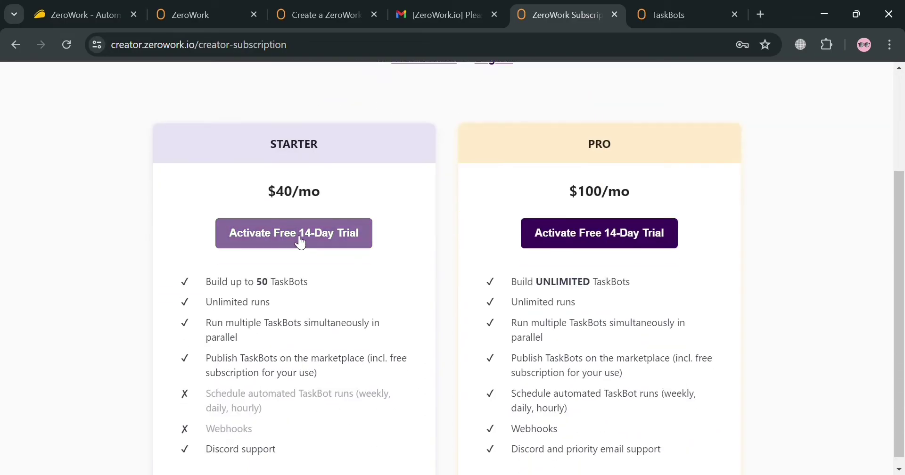
{"action": "scroll", "coordinate": [564, 259], "scroll_direction": "down", "scroll_amount": 1}
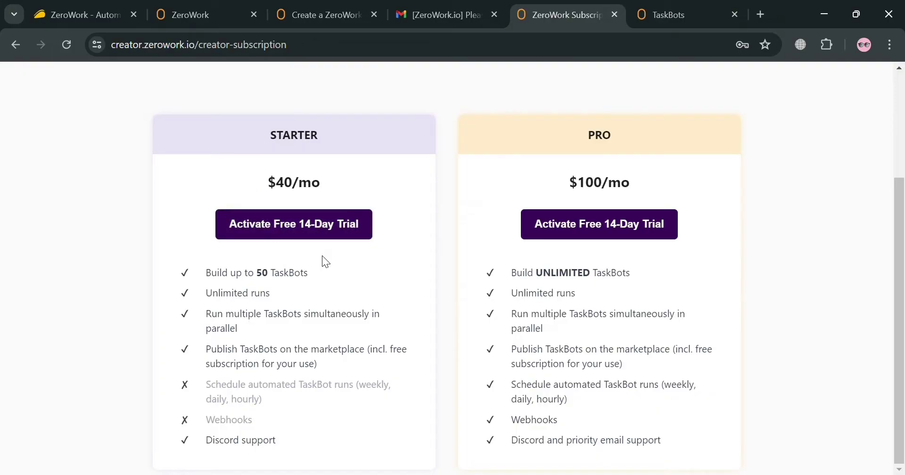
{"action": "left_click", "coordinate": [83, 6]}
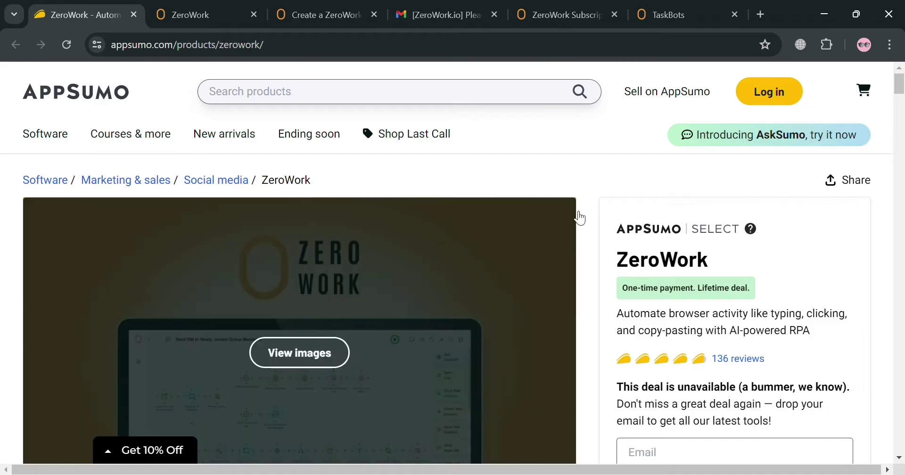
- Scroll the AppSumo ZeroWork deal listing down to its plans and features section
{"action": "scroll", "coordinate": [660, 278], "scroll_direction": "down", "scroll_amount": 1}
{"action": "scroll", "coordinate": [661, 278], "scroll_direction": "down", "scroll_amount": 10}
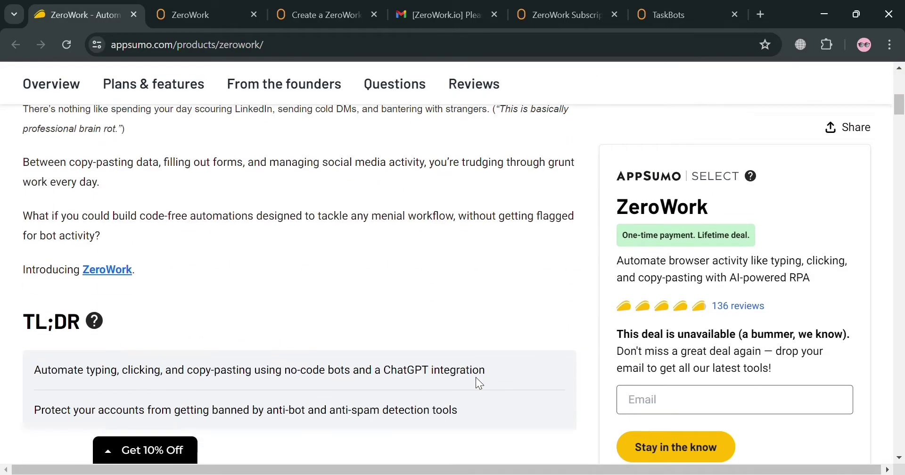
{"action": "scroll", "coordinate": [344, 384], "scroll_direction": "down", "scroll_amount": 15}
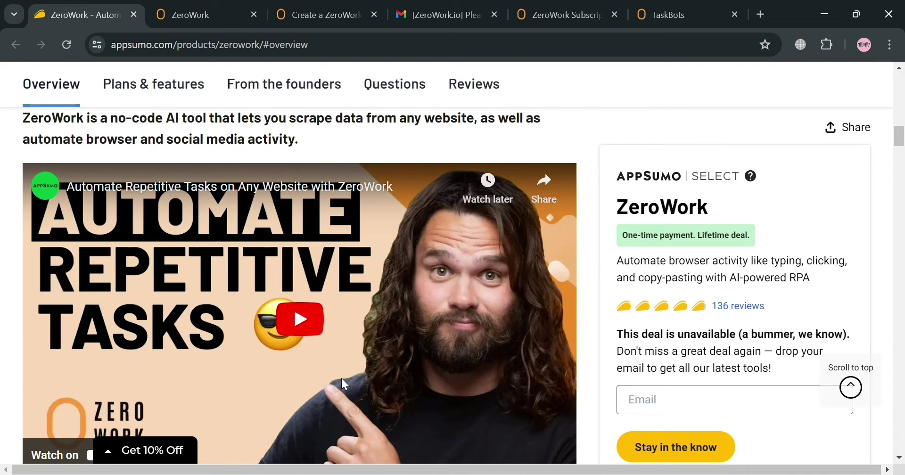
{"action": "scroll", "coordinate": [159, 258], "scroll_direction": "down", "scroll_amount": 6}
{"action": "left_click", "coordinate": [180, 92]}
- Compare the 75 versus unlimited TaskBot license tiers, then return to the ZeroWork Subscription page
{"action": "scroll", "coordinate": [183, 231], "scroll_direction": "down", "scroll_amount": 15}
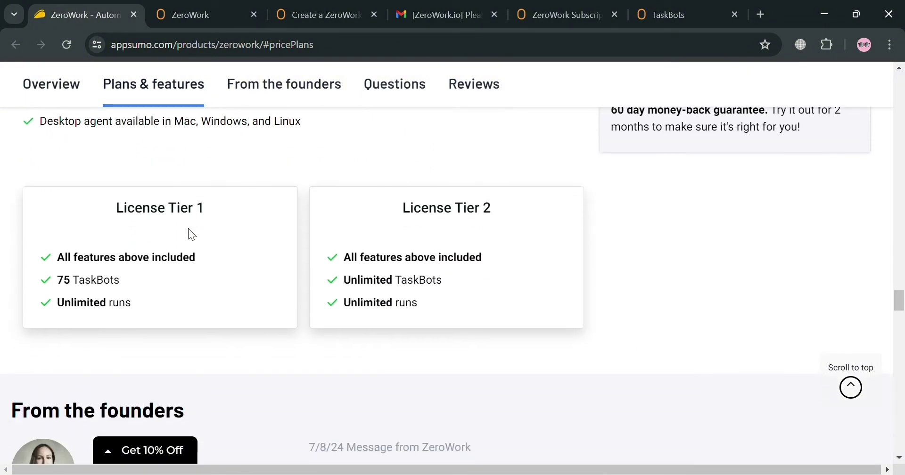
{"action": "scroll", "coordinate": [458, 326], "scroll_direction": "down", "scroll_amount": 5}
{"action": "scroll", "coordinate": [454, 328], "scroll_direction": "up", "scroll_amount": 5}
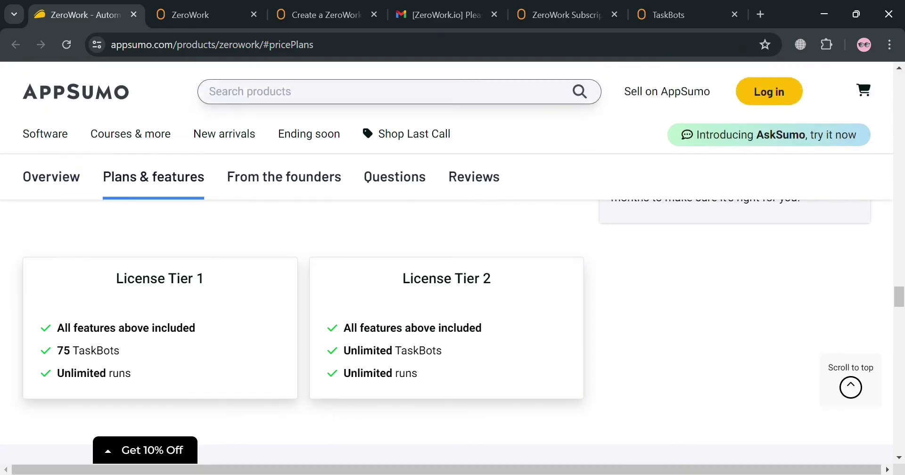
{"action": "scroll", "coordinate": [452, 330], "scroll_direction": "up", "scroll_amount": 10}
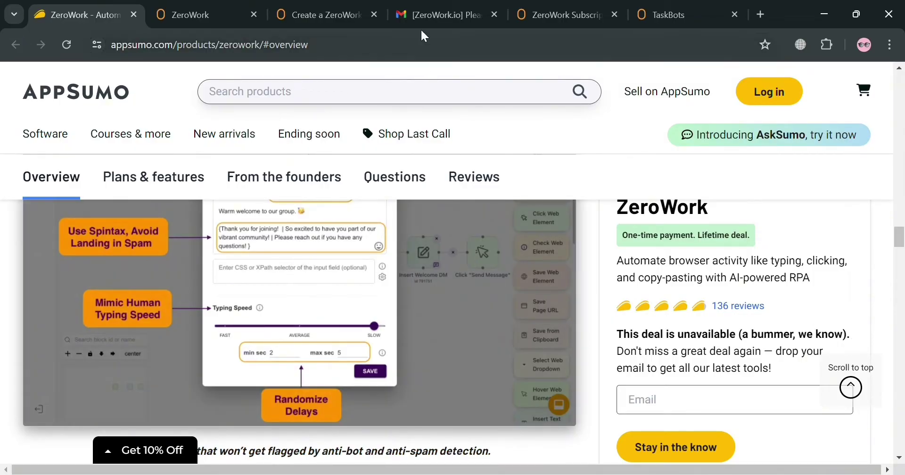
{"action": "left_click", "coordinate": [567, 7]}
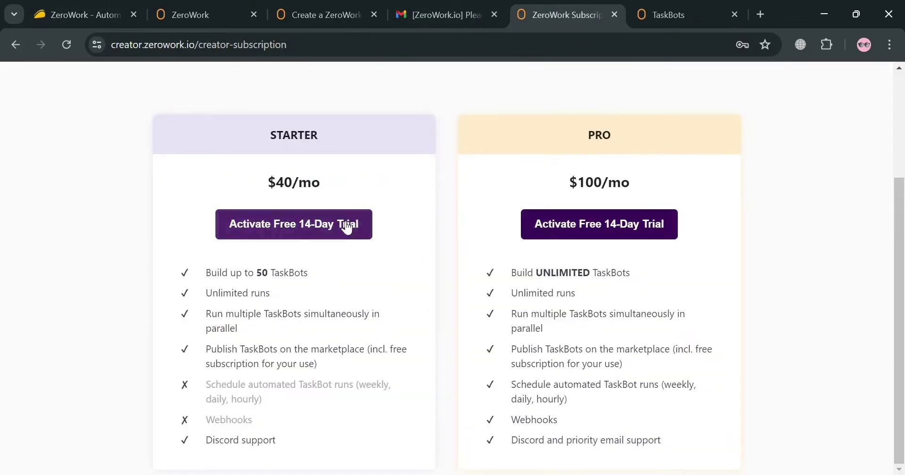
- Create a new TaskBot from the TaskBots list, named 'TaskBot Jul 17, 2024, 9:33 PM' by default
{"action": "left_click", "coordinate": [671, 5]}
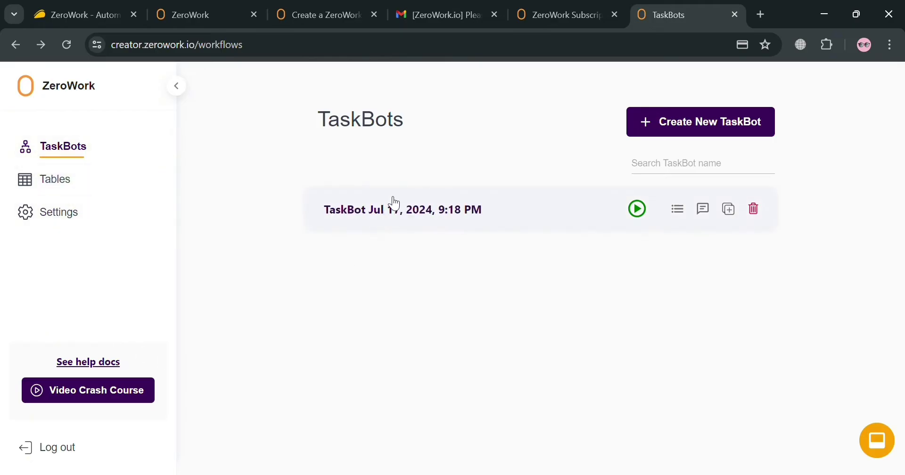
{"action": "left_click", "coordinate": [710, 130]}
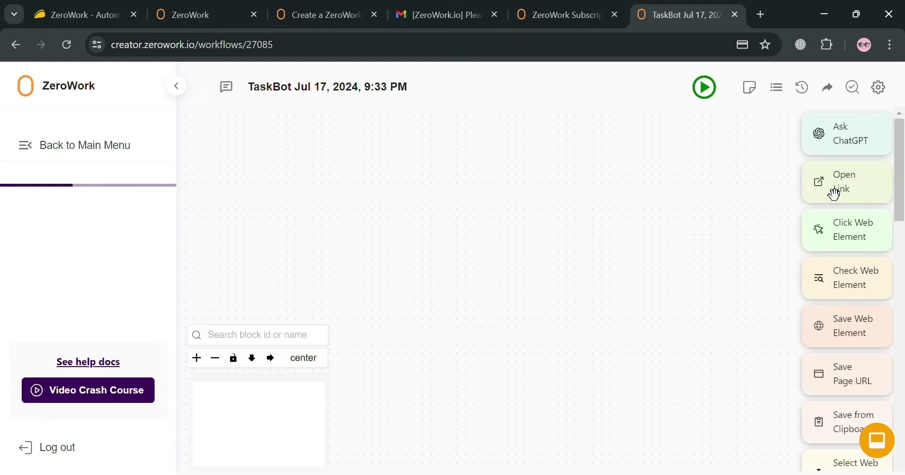
- Rename the TaskBot's title to 'My Taskbot'
{"action": "left_click", "coordinate": [337, 89]}
{"action": "triple_click", "coordinate": [338, 92]}
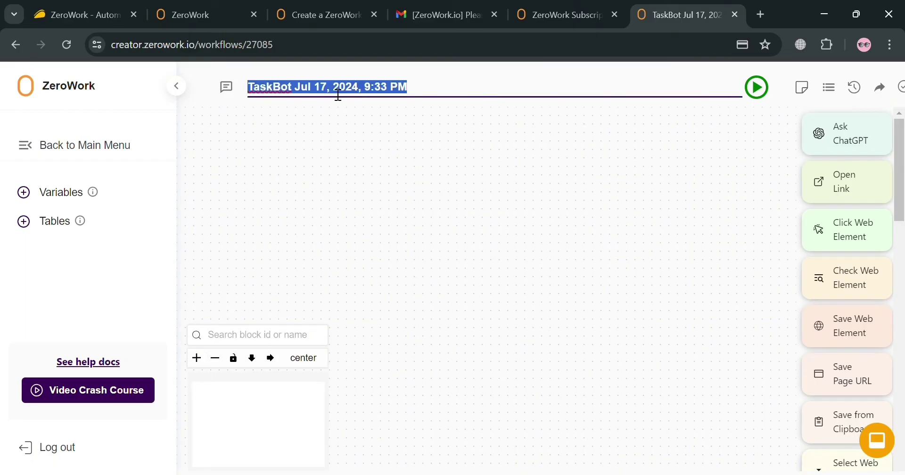
{"action": "type", "text": "M"}
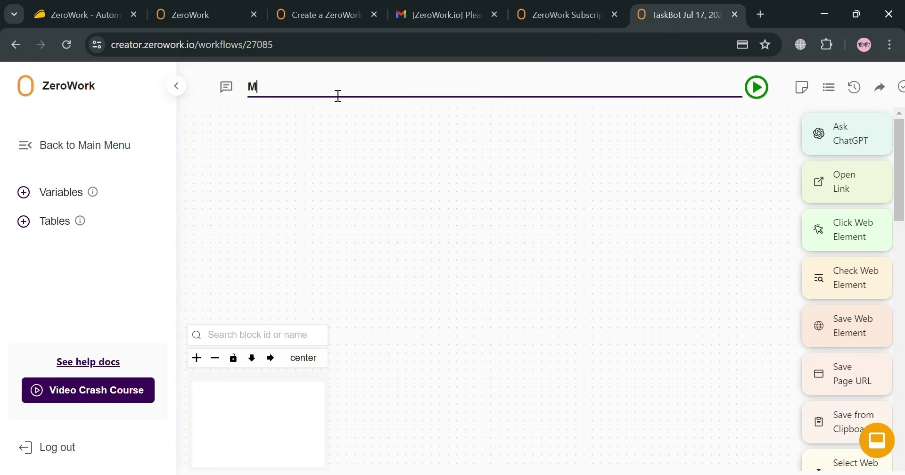
{"action": "type", "text": "y Taskbot"}
{"action": "left_click", "coordinate": [431, 268]}
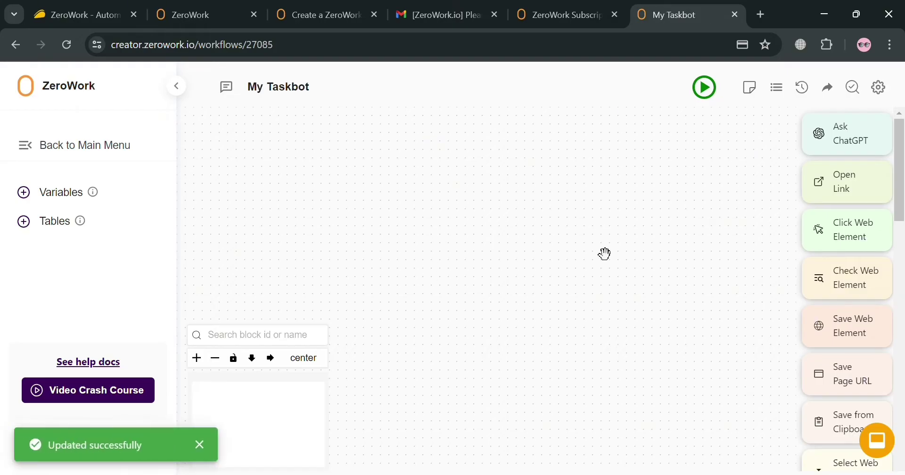
- Place a trial Open Link block, dismiss its settings without a link, and delete it
{"action": "left_click_drag", "start_coordinate": [902, 160], "coordinate": [904, 247]}
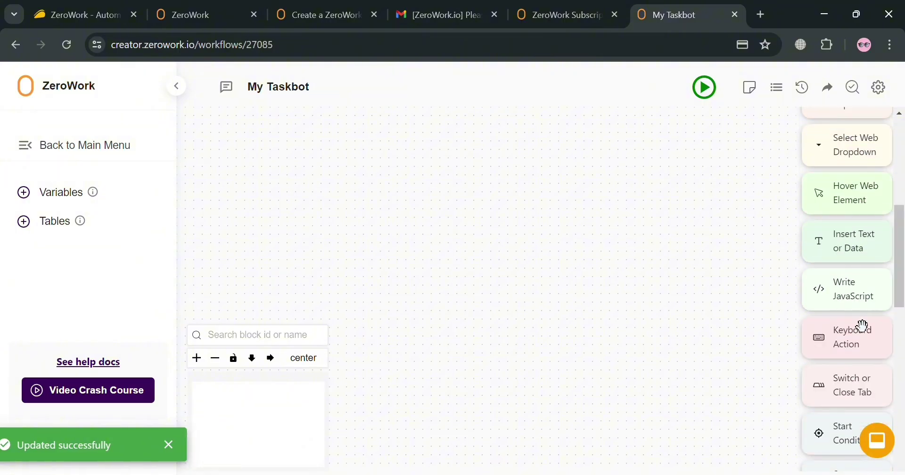
{"action": "scroll", "coordinate": [856, 349], "scroll_direction": "down", "scroll_amount": 5}
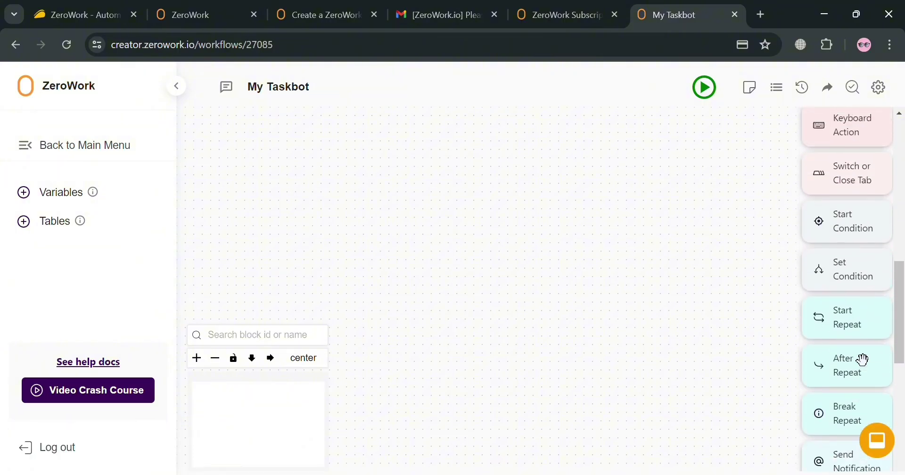
{"action": "scroll", "coordinate": [864, 360], "scroll_direction": "up", "scroll_amount": 10}
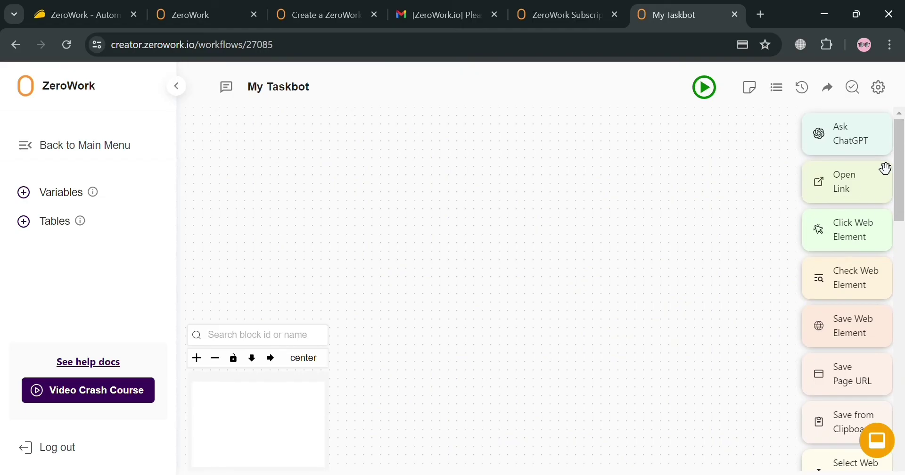
{"action": "left_click_drag", "start_coordinate": [855, 206], "coordinate": [800, 198]}
{"action": "left_click_drag", "start_coordinate": [402, 178], "coordinate": [464, 197]}
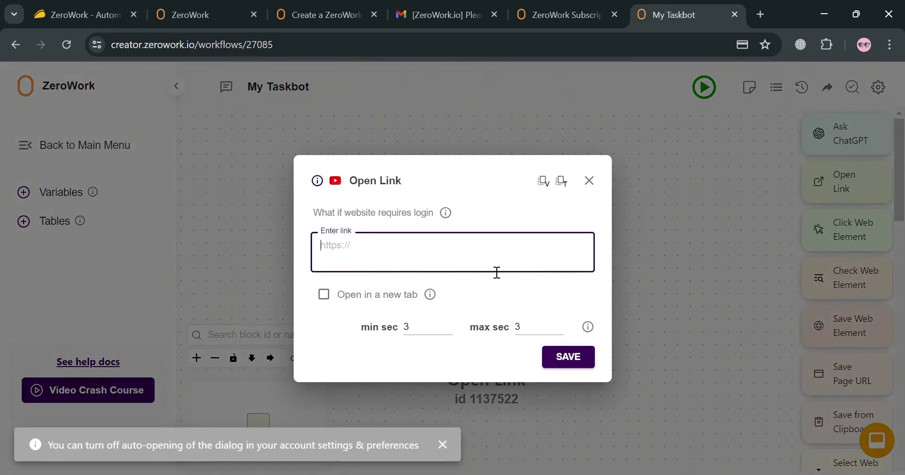
{"action": "left_click", "coordinate": [592, 185]}
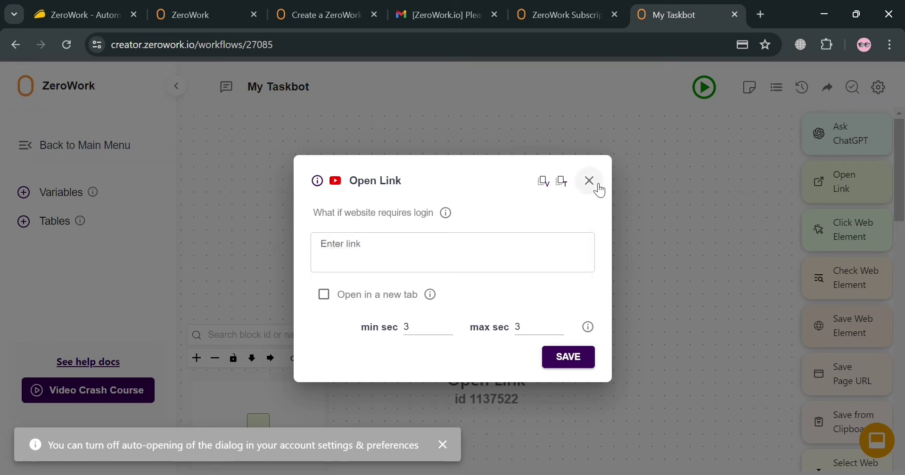
{"action": "left_click", "coordinate": [533, 261]}
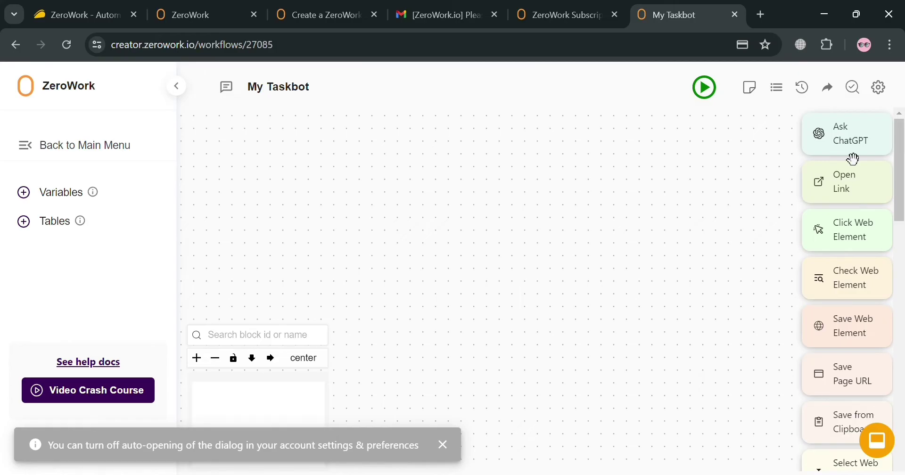
- Add an Ask ChatGPT block prompting 'Write an essay about the importance of AI', saving to Variables
{"action": "left_click_drag", "start_coordinate": [853, 156], "coordinate": [607, 203]}
{"action": "left_click_drag", "start_coordinate": [425, 158], "coordinate": [446, 205]}
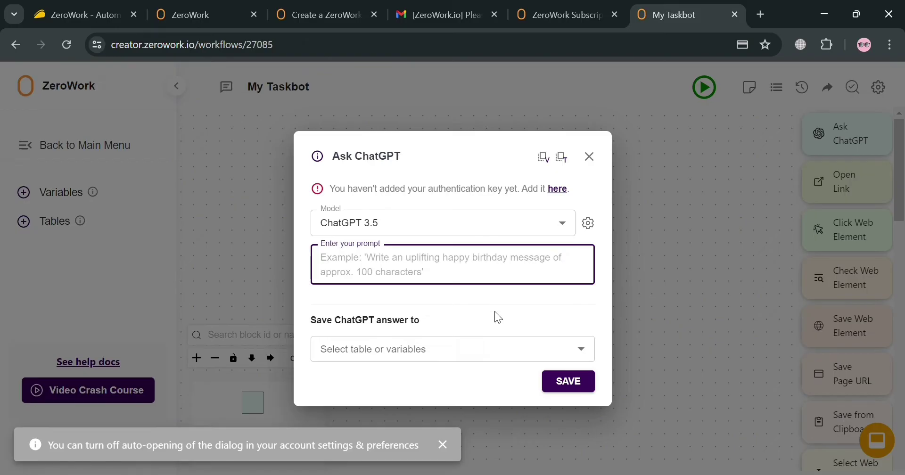
{"action": "type", "text": "Write an essay"}
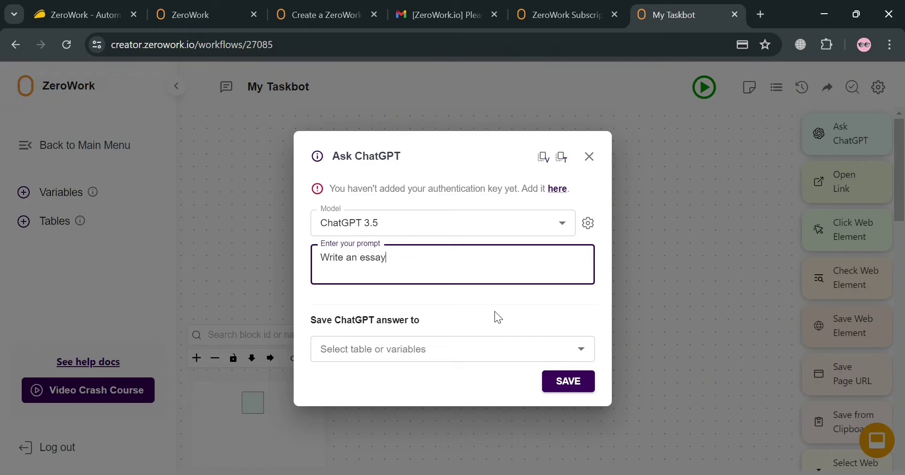
{"action": "type", "text": " about the importa"}
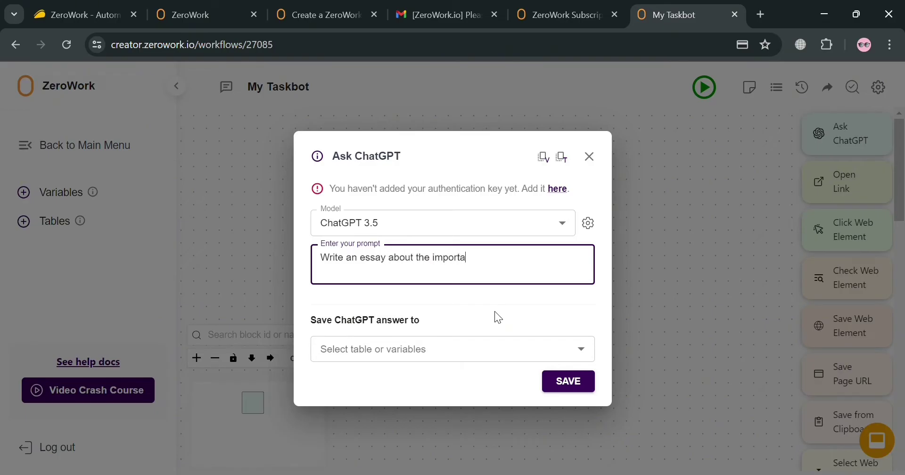
{"action": "type", "text": "nce of AI"}
{"action": "left_click", "coordinate": [496, 357]}
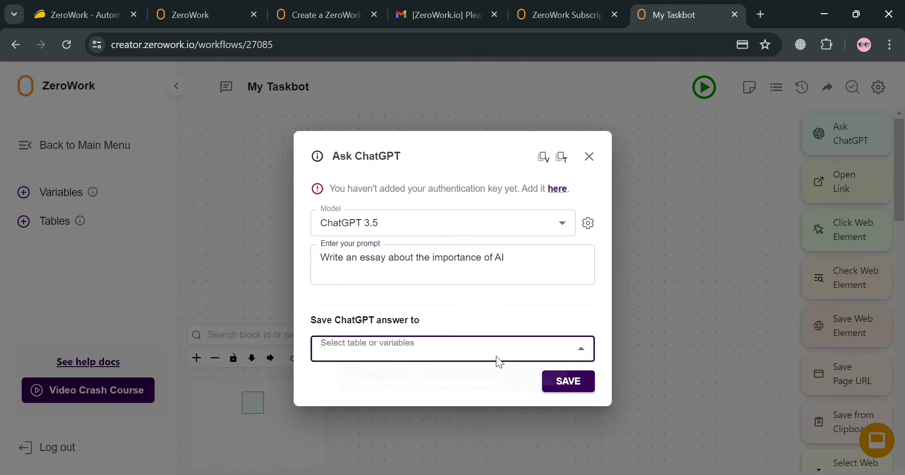
{"action": "left_click", "coordinate": [469, 378]}
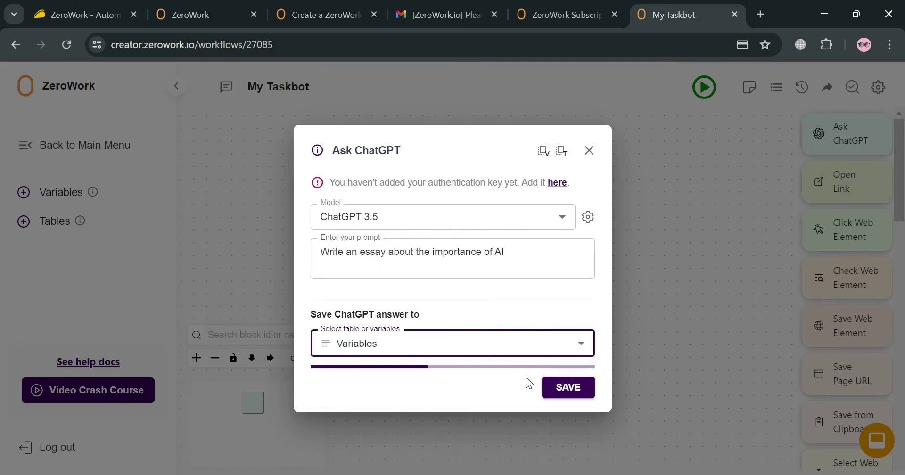
- Create a new variable named 'Life' for the answer and save the block settings
{"action": "left_click", "coordinate": [462, 367]}
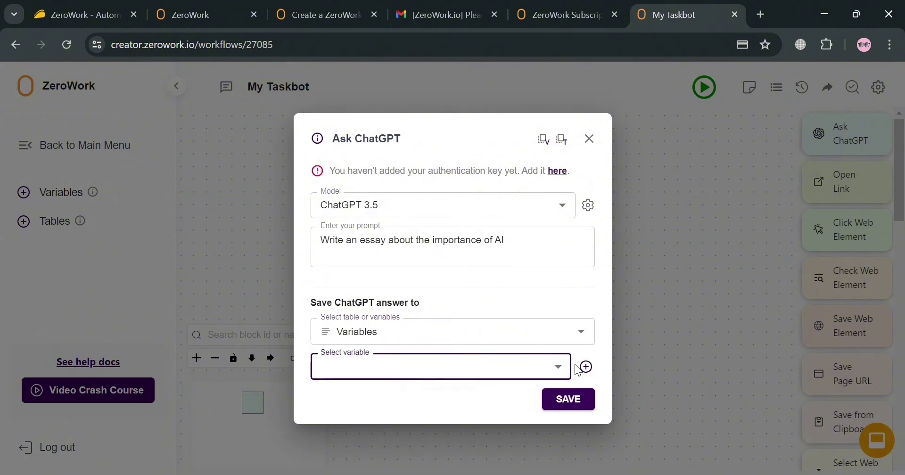
{"action": "left_click", "coordinate": [586, 367]}
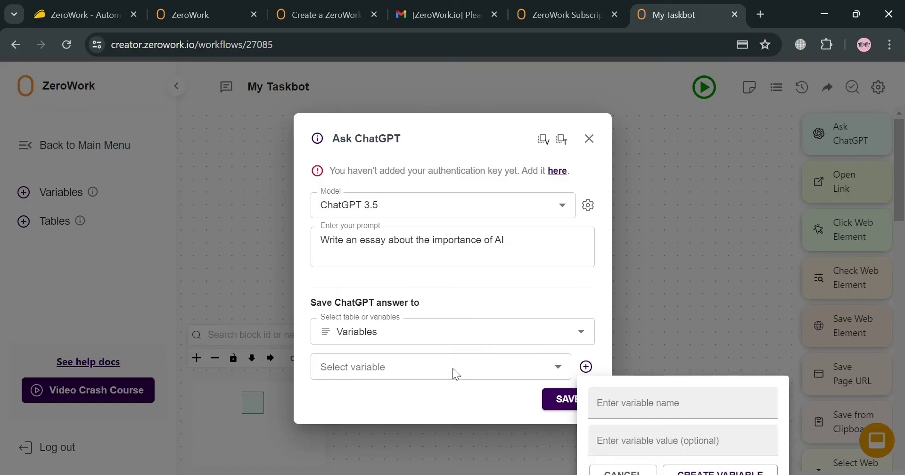
{"action": "left_click", "coordinate": [780, 296]}
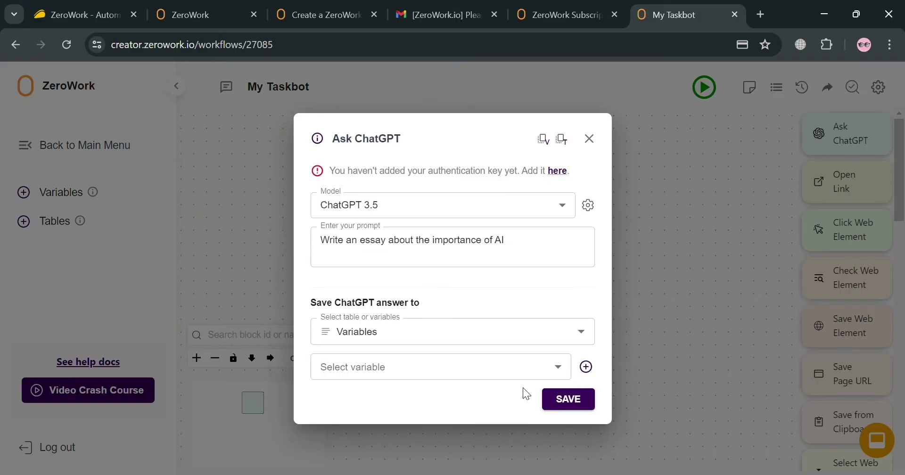
{"action": "left_click", "coordinate": [586, 367]}
{"action": "key", "text": "ctrl+minus"}
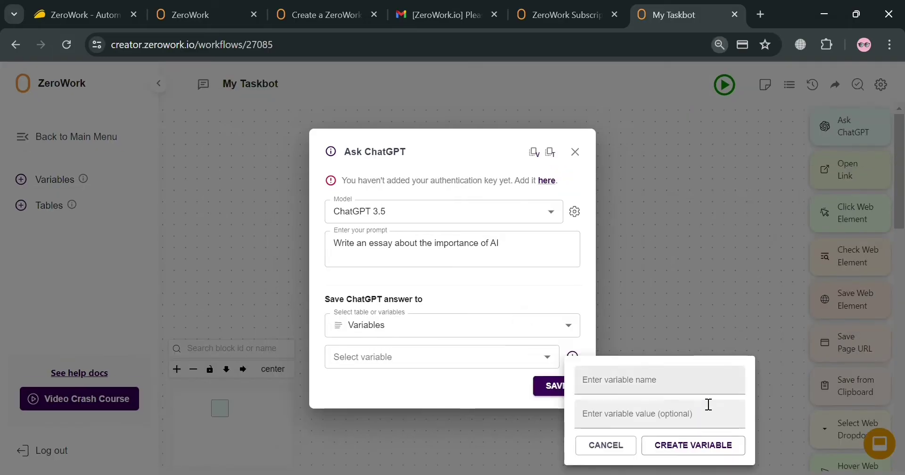
{"action": "left_click", "coordinate": [656, 392]}
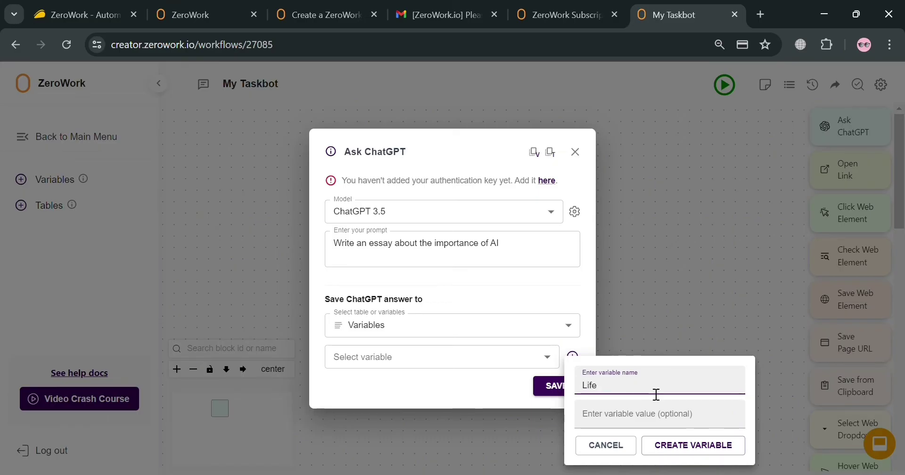
{"action": "left_click", "coordinate": [677, 450]}
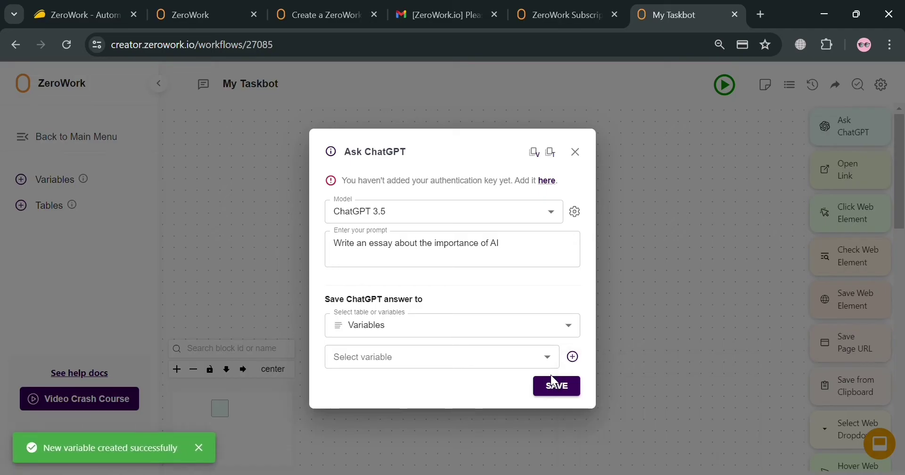
{"action": "left_click", "coordinate": [571, 385]}
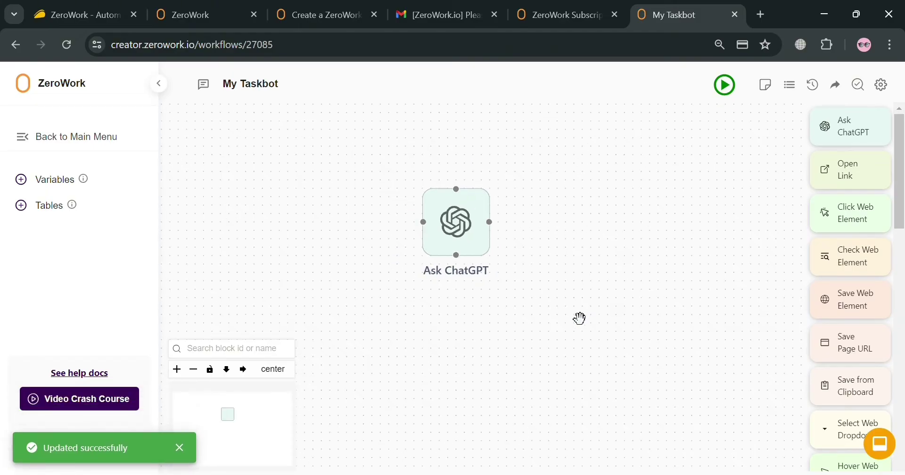
- Reposition the Ask ChatGPT block up and to the left on the My Taskbot canvas
{"action": "mouse_move", "coordinate": [484, 259]}
{"action": "left_click_drag", "start_coordinate": [484, 259], "coordinate": [354, 187]}
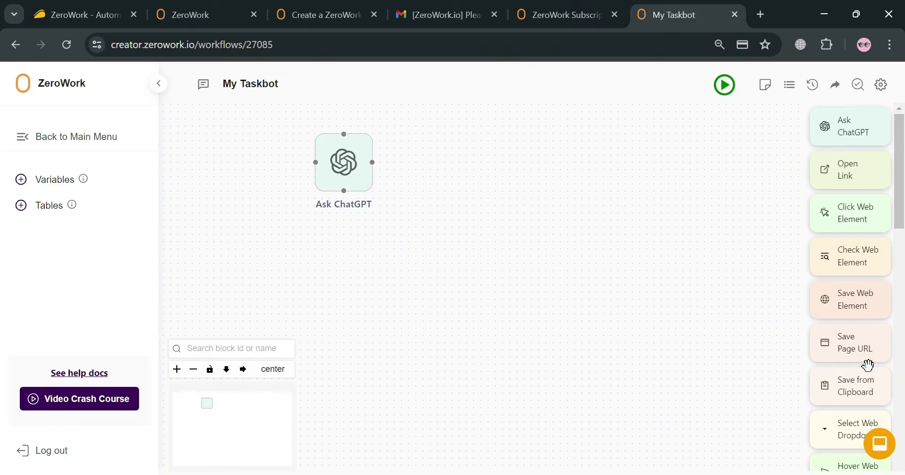
{"action": "scroll", "coordinate": [869, 386], "scroll_direction": "down", "scroll_amount": 6}
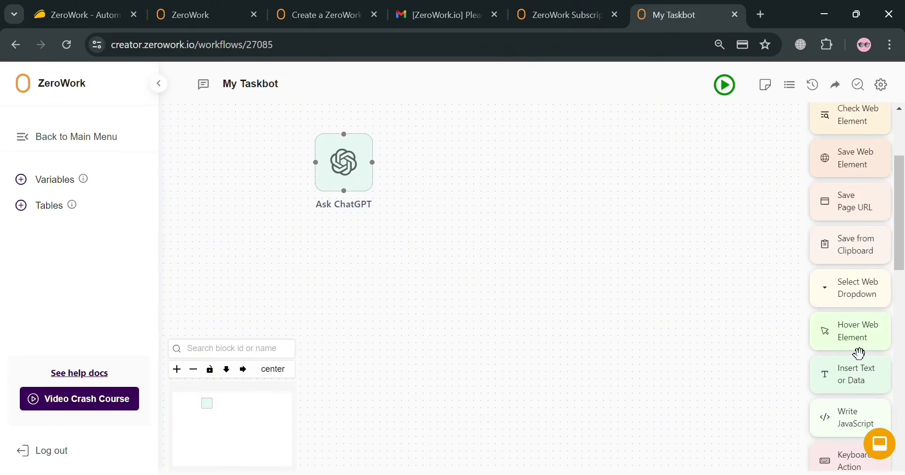
{"action": "scroll", "coordinate": [873, 373], "scroll_direction": "up", "scroll_amount": 3}
{"action": "scroll", "coordinate": [872, 373], "scroll_direction": "down", "scroll_amount": 3}
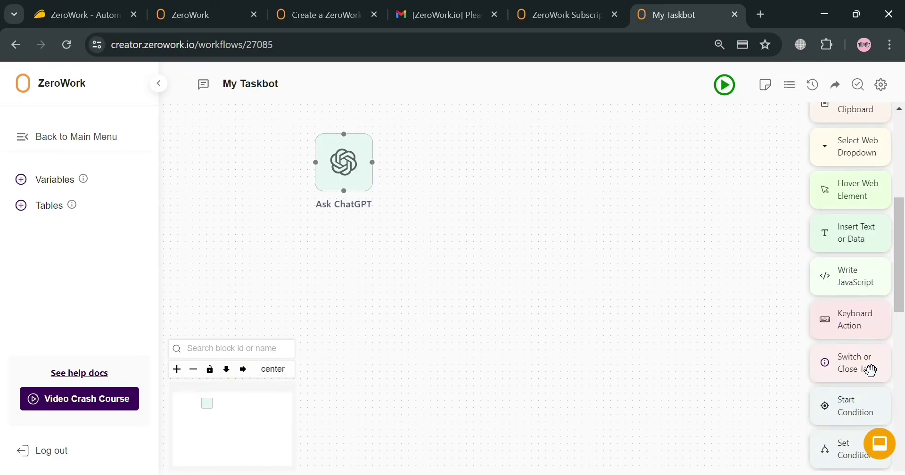
{"action": "scroll", "coordinate": [872, 377], "scroll_direction": "up", "scroll_amount": 2}
{"action": "scroll", "coordinate": [875, 385], "scroll_direction": "up", "scroll_amount": 6}
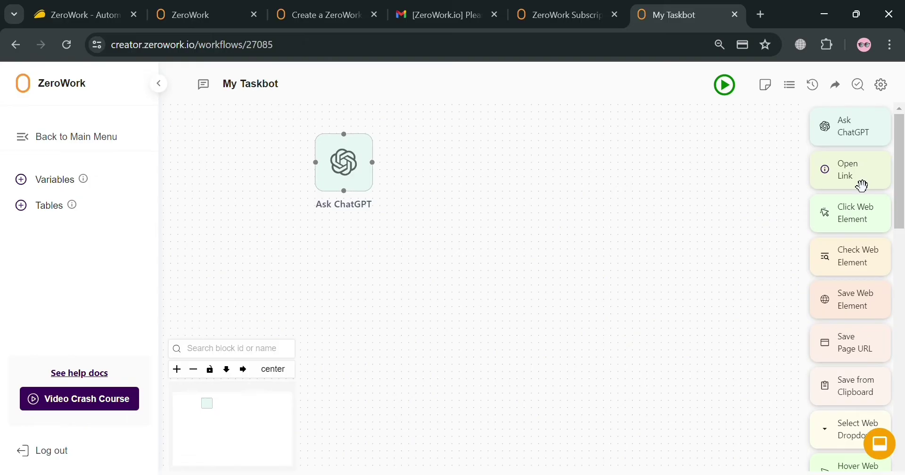
- Add an Open Link block with the Amazon.com link and place it beside Ask ChatGPT
{"action": "left_click_drag", "start_coordinate": [866, 182], "coordinate": [467, 184]}
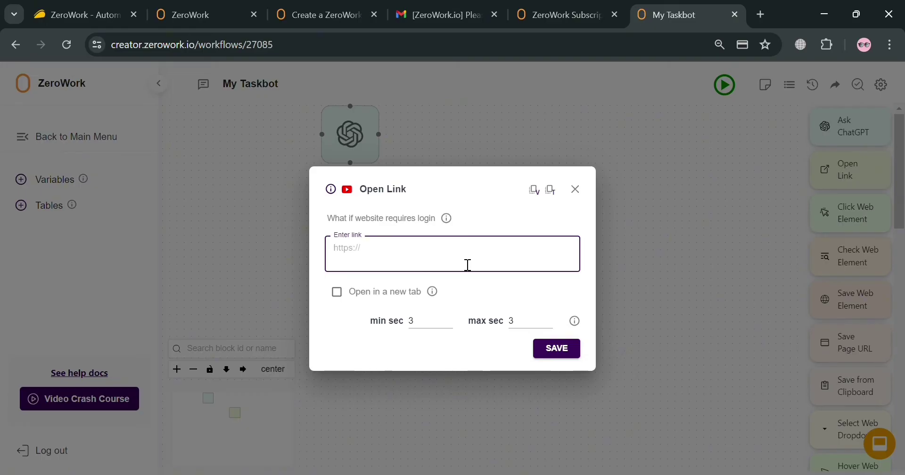
{"action": "type", "text": ".com"}
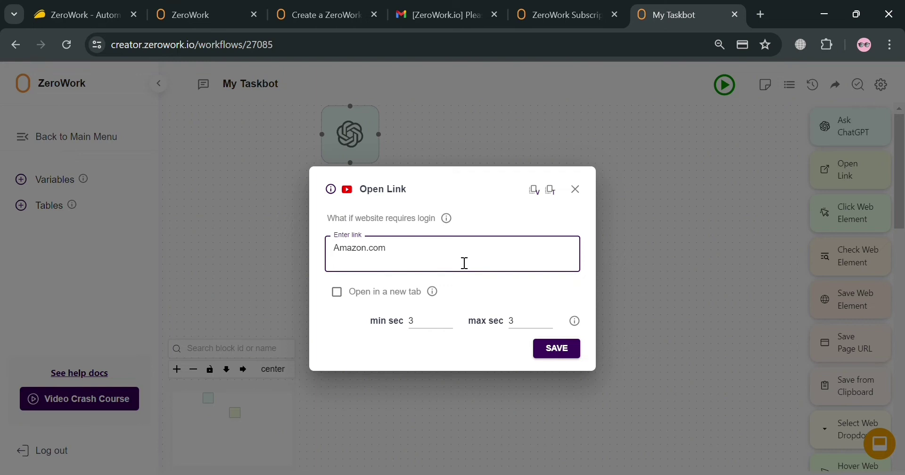
{"action": "left_click", "coordinate": [532, 303]}
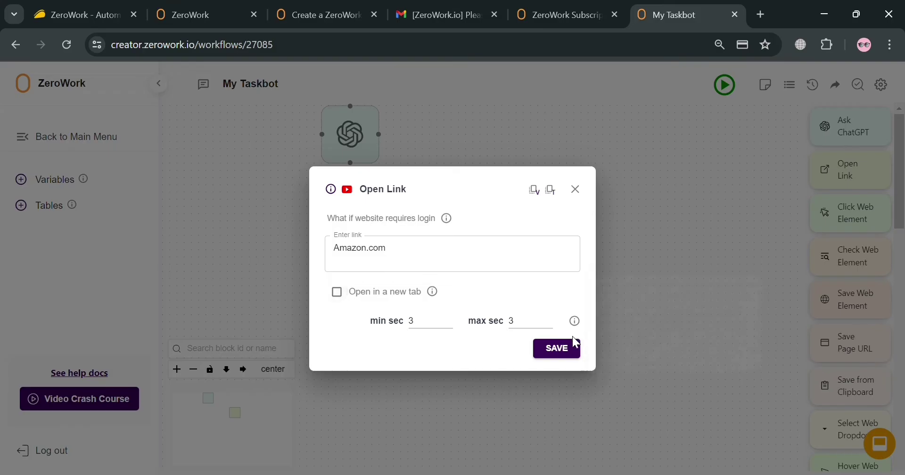
{"action": "left_click", "coordinate": [568, 348]}
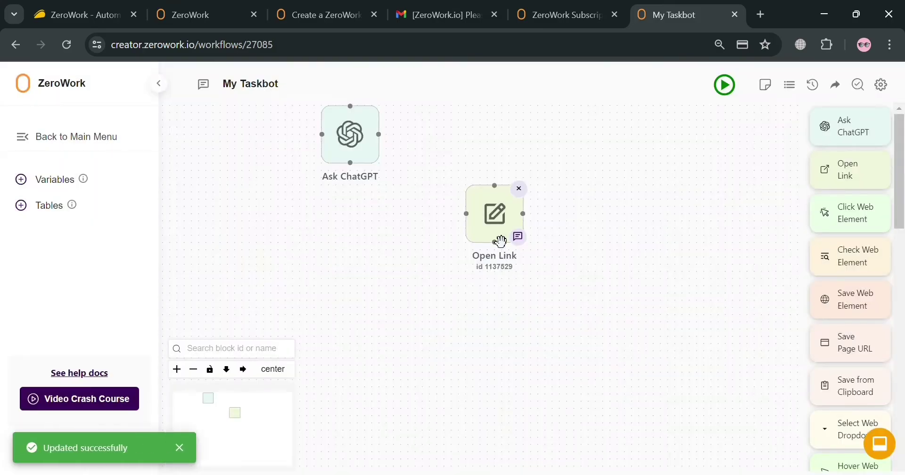
{"action": "left_click_drag", "start_coordinate": [504, 199], "coordinate": [479, 170]}
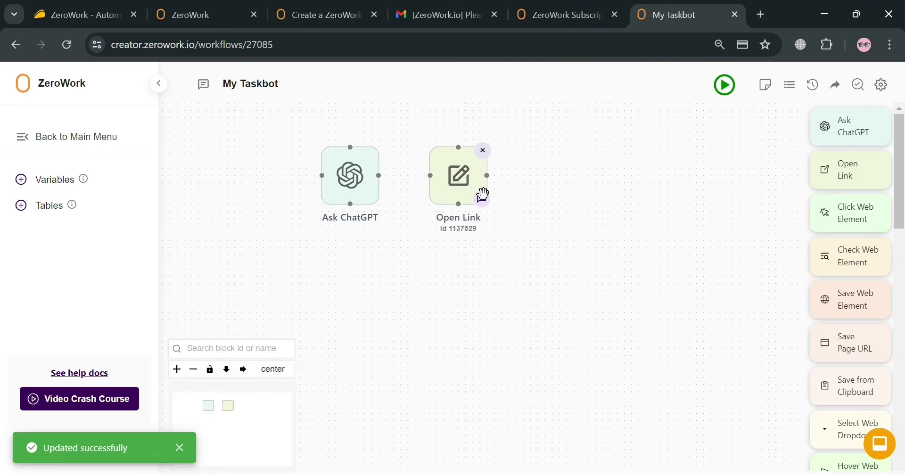
{"action": "left_click", "coordinate": [465, 186]}
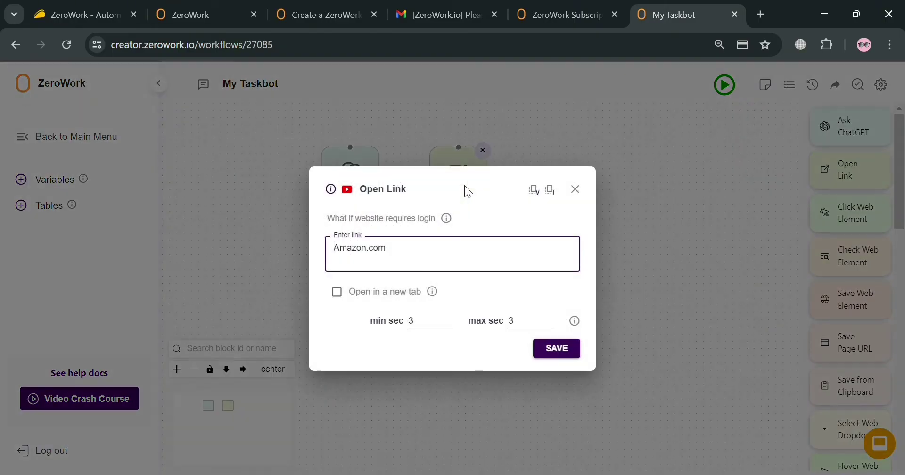
{"action": "left_click", "coordinate": [561, 353]}
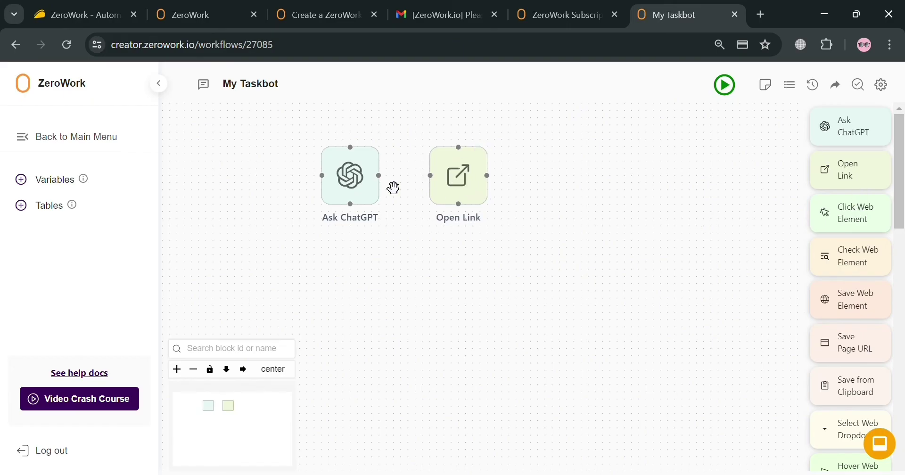
- Connect Ask ChatGPT's output to the Open Link block
{"action": "left_click_drag", "start_coordinate": [388, 189], "coordinate": [432, 220]}
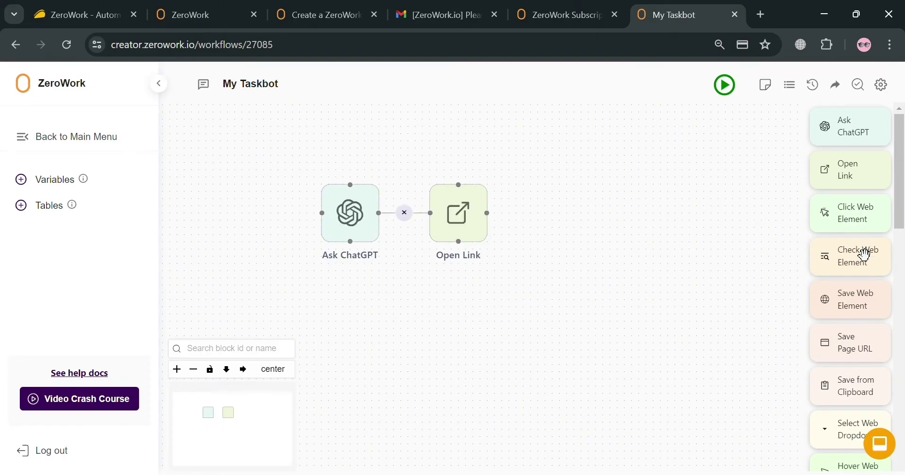
{"action": "scroll", "coordinate": [868, 312], "scroll_direction": "down", "scroll_amount": 2}
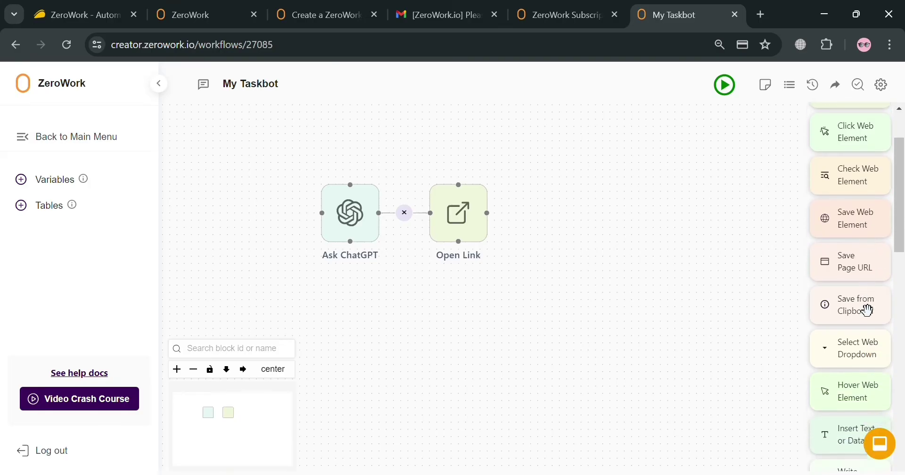
{"action": "scroll", "coordinate": [867, 311], "scroll_direction": "down", "scroll_amount": 4}
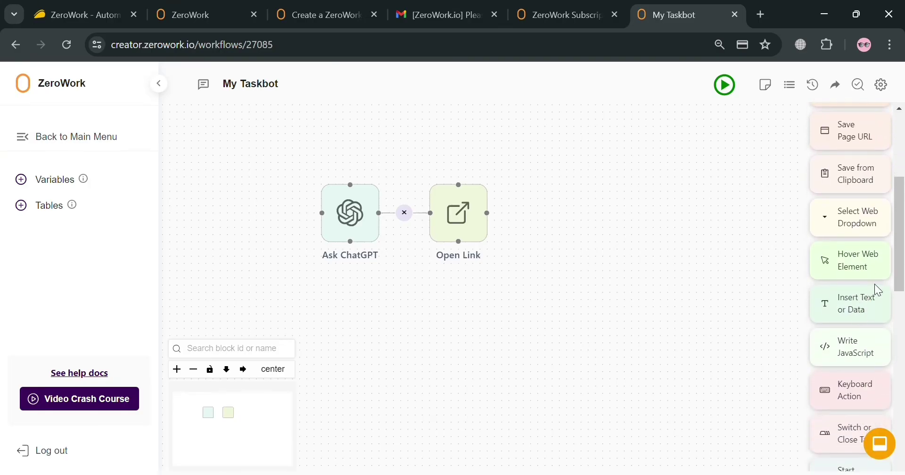
{"action": "scroll", "coordinate": [867, 375], "scroll_direction": "down", "scroll_amount": 4}
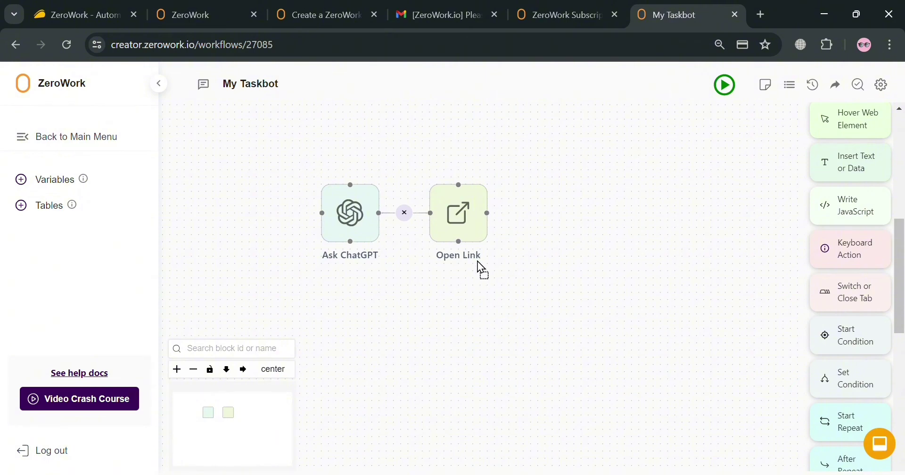
- Add a Keyboard Action block pressing Tab, Tab, Enter and connect Open Link to it
{"action": "left_click_drag", "start_coordinate": [586, 233], "coordinate": [593, 247]}
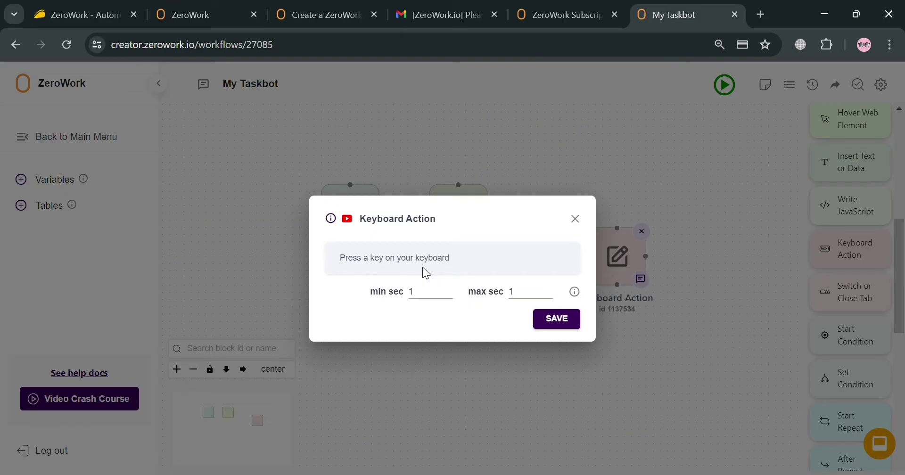
{"action": "key", "text": "Tab"}
{"action": "key", "text": "Tab"}
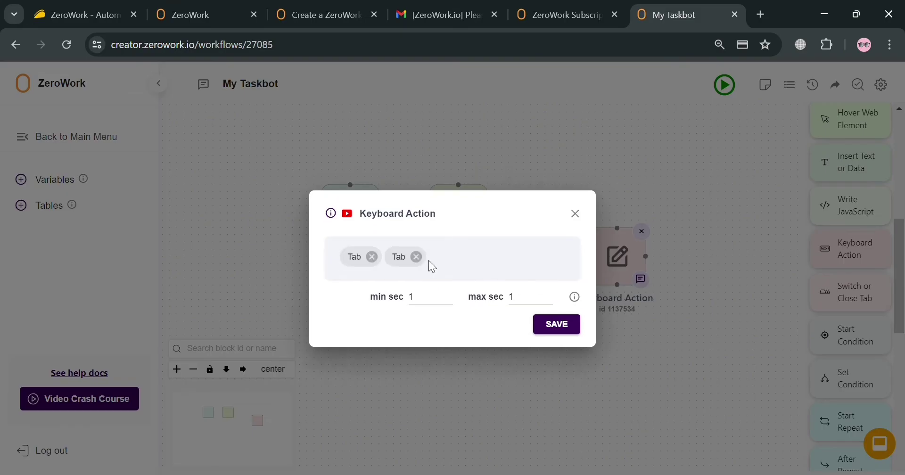
{"action": "key", "text": "Return"}
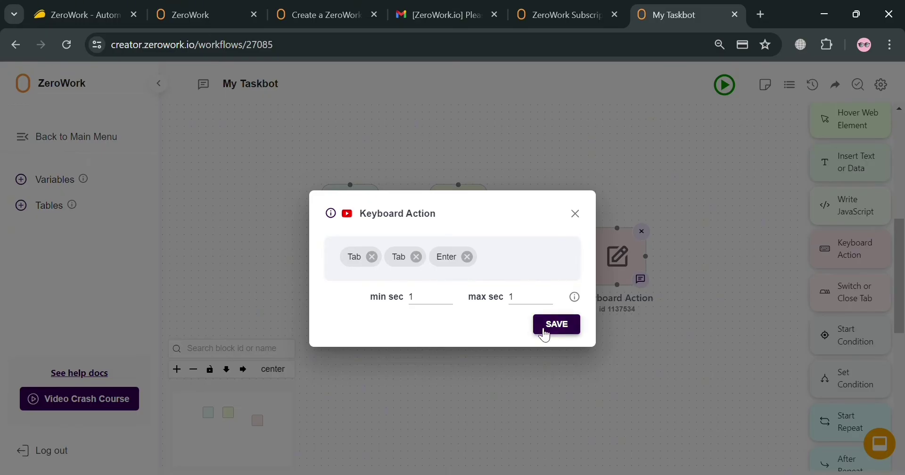
{"action": "left_click", "coordinate": [546, 335]}
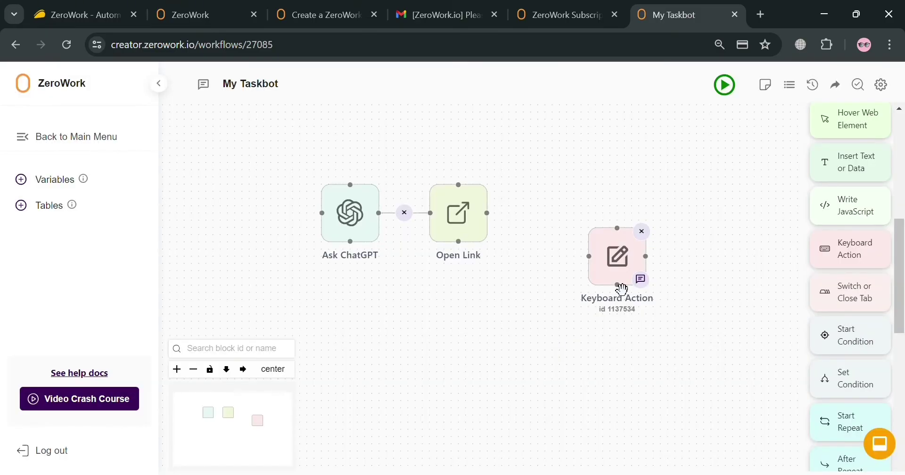
{"action": "left_click_drag", "start_coordinate": [609, 248], "coordinate": [545, 210]}
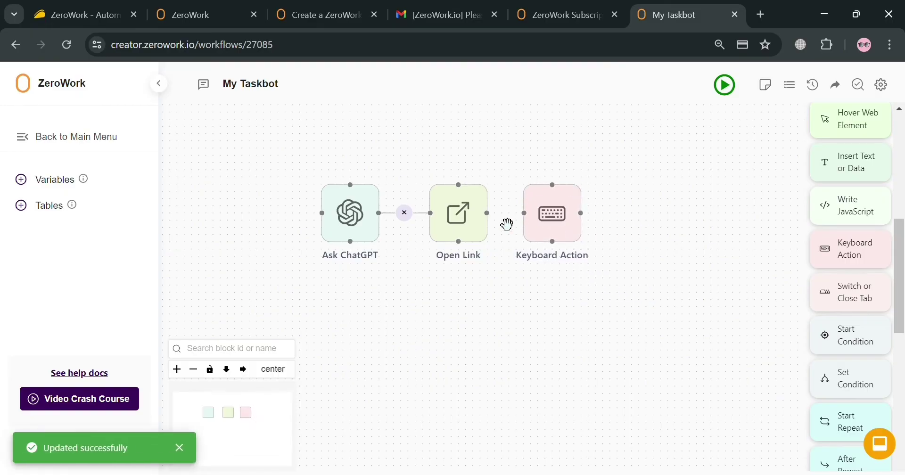
{"action": "left_click_drag", "start_coordinate": [489, 213], "coordinate": [542, 216]}
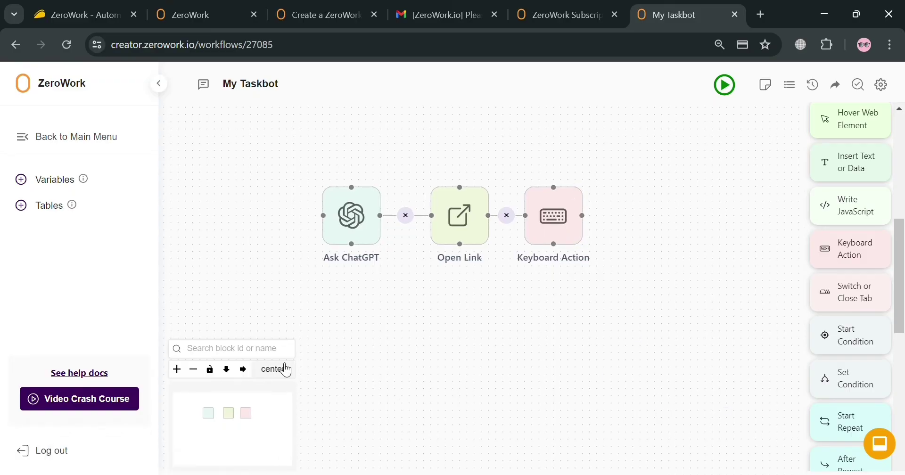
{"action": "scroll", "coordinate": [446, 385], "scroll_direction": "down", "scroll_amount": 4}
{"action": "scroll", "coordinate": [500, 331], "scroll_direction": "up", "scroll_amount": 3}
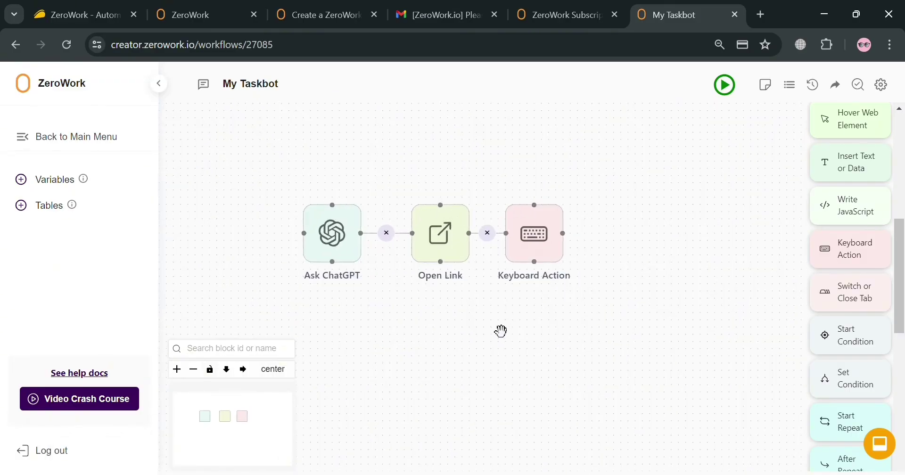
{"action": "scroll", "coordinate": [524, 358], "scroll_direction": "down", "scroll_amount": 1}
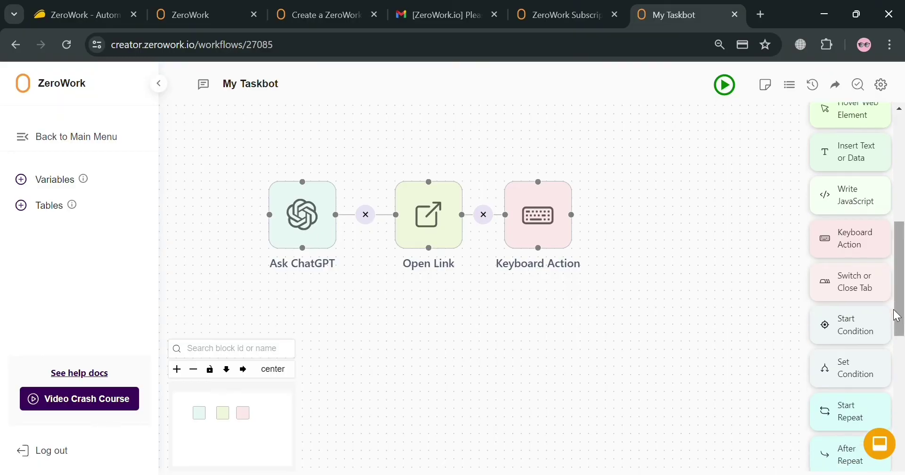
{"action": "scroll", "coordinate": [832, 151], "scroll_direction": "down", "scroll_amount": 9}
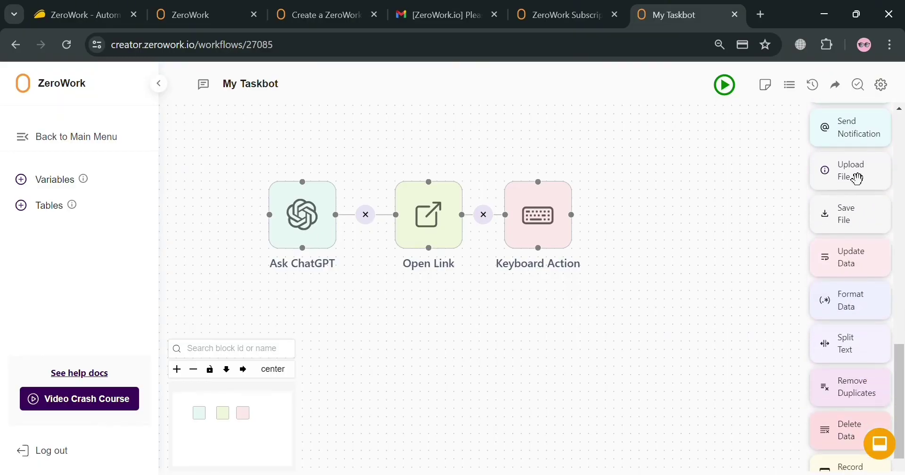
{"action": "left_click_drag", "start_coordinate": [855, 181], "coordinate": [526, 330]}
{"action": "left_click_drag", "start_coordinate": [551, 364], "coordinate": [553, 365]}
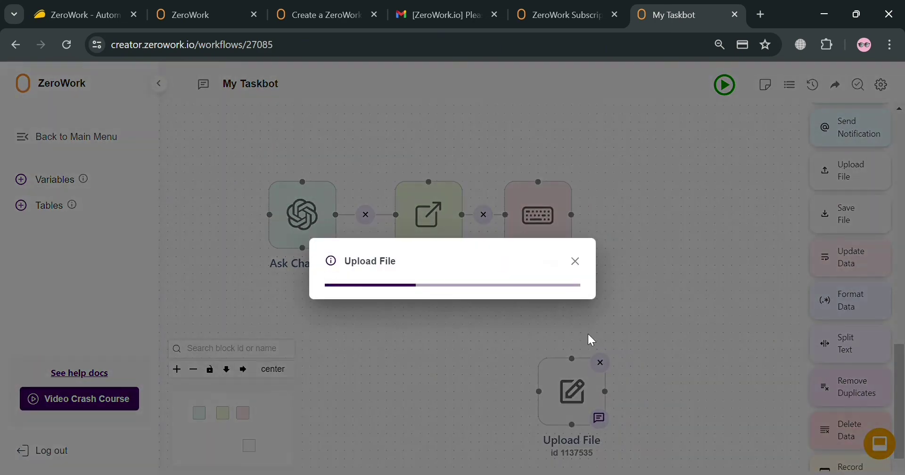
{"action": "left_click", "coordinate": [485, 260]}
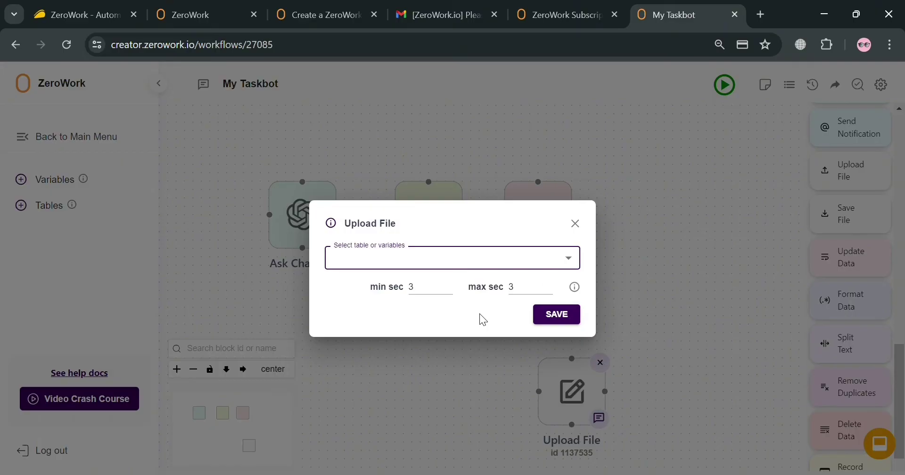
{"action": "left_click", "coordinate": [576, 225]}
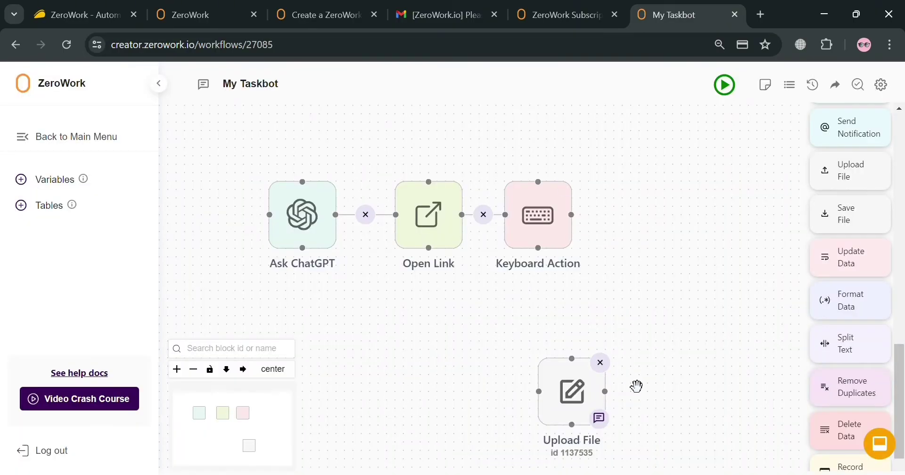
{"action": "left_click", "coordinate": [601, 363]}
{"action": "scroll", "coordinate": [849, 326], "scroll_direction": "down", "scroll_amount": 2}
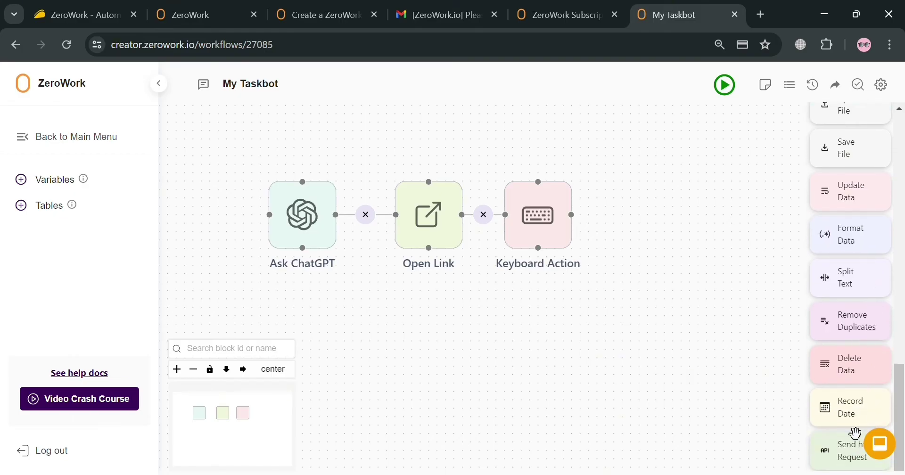
- Add a Send Notification block: subject 'Notification Alert', content 'Sample Content', wait 1 to 3 seconds
{"action": "scroll", "coordinate": [847, 335], "scroll_direction": "up", "scroll_amount": 5}
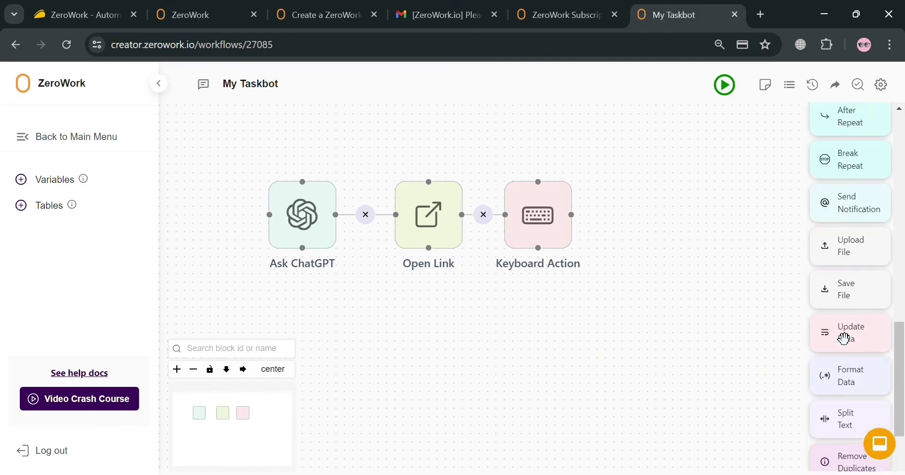
{"action": "scroll", "coordinate": [877, 314], "scroll_direction": "up", "scroll_amount": 3}
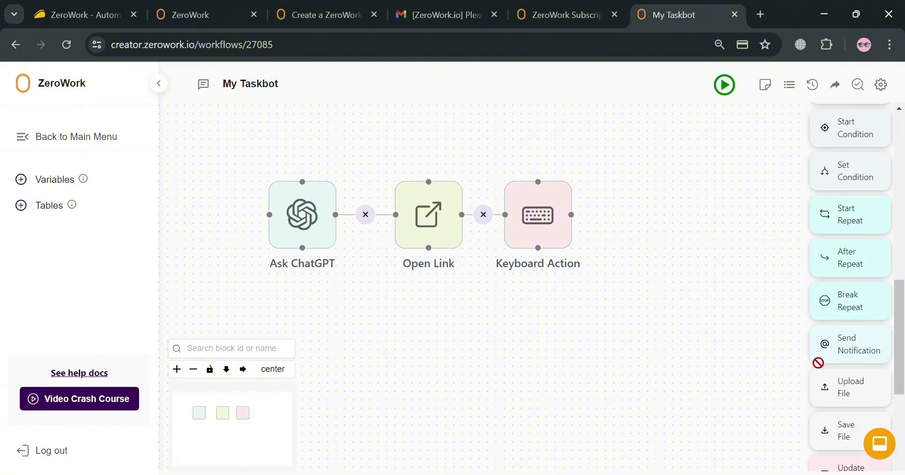
{"action": "left_click_drag", "start_coordinate": [588, 362], "coordinate": [578, 359]}
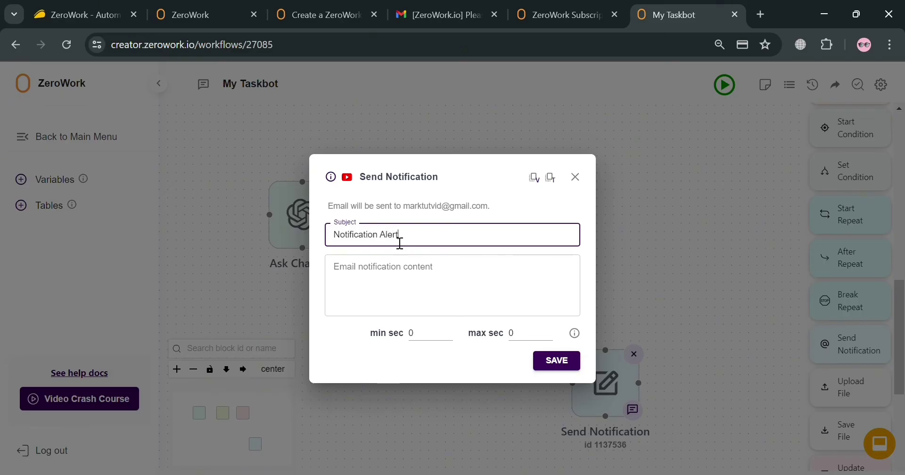
{"action": "left_click", "coordinate": [463, 290]}
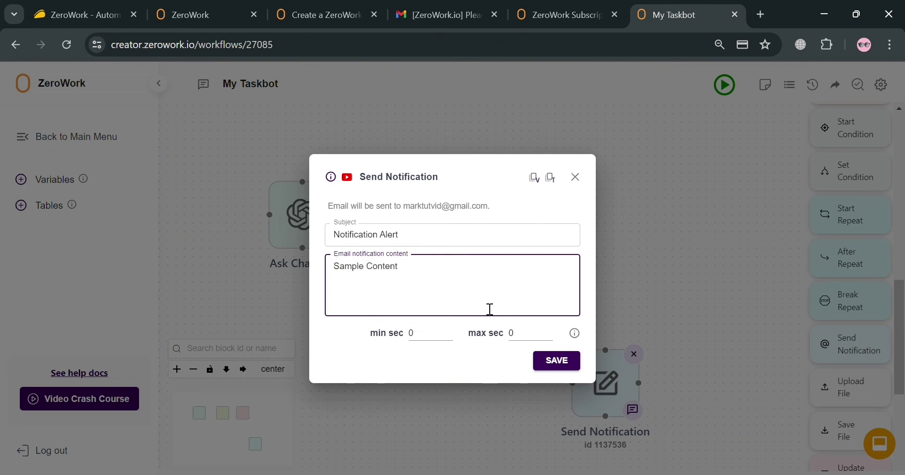
{"action": "left_click", "coordinate": [448, 333]}
{"action": "key", "text": "BackSpace"}
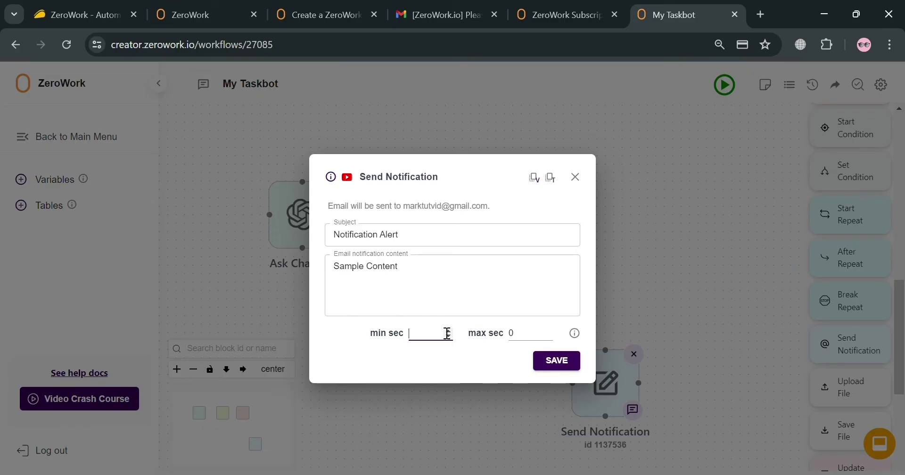
{"action": "left_click", "coordinate": [536, 344]}
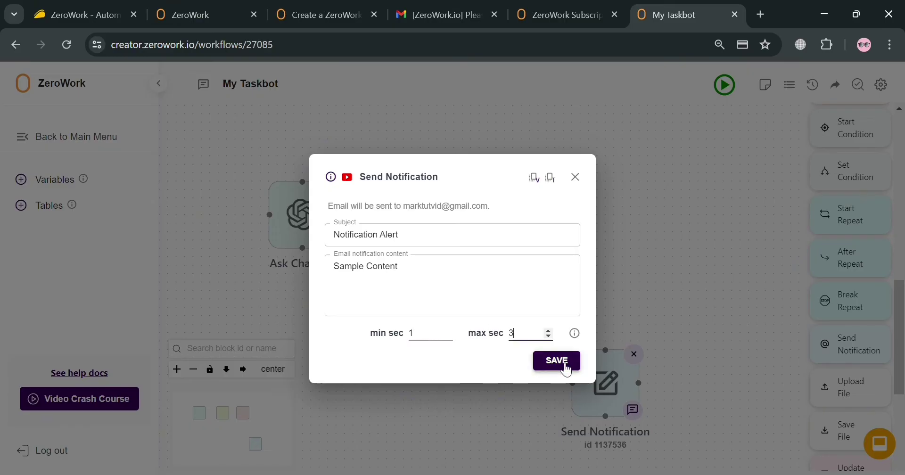
{"action": "key", "text": "BackSpace"}
{"action": "left_click", "coordinate": [566, 370]}
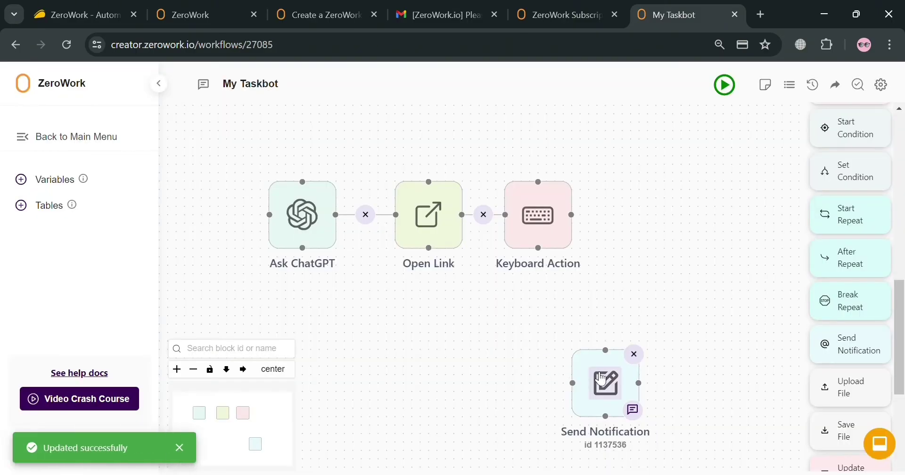
{"action": "left_click", "coordinate": [592, 397]}
- Save the notification, move it up, and remove both existing Open Link connections
{"action": "left_click", "coordinate": [568, 360]}
{"action": "left_click_drag", "start_coordinate": [586, 419], "coordinate": [520, 380]}
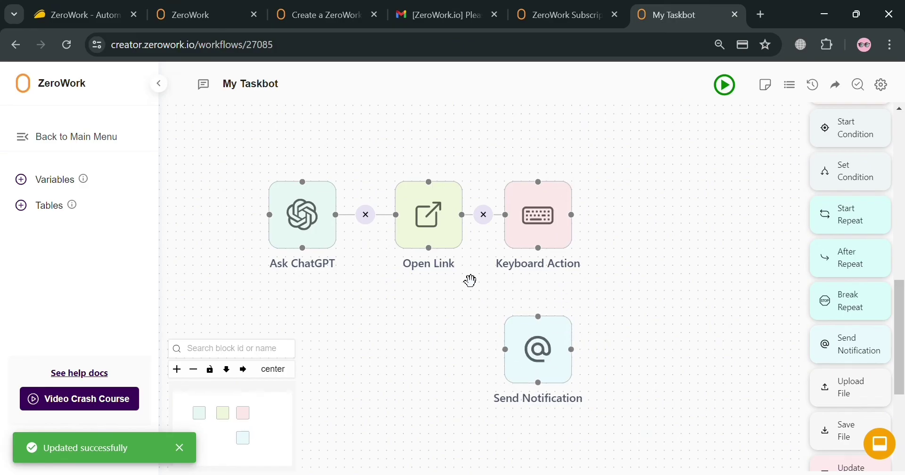
{"action": "left_click", "coordinate": [484, 215]}
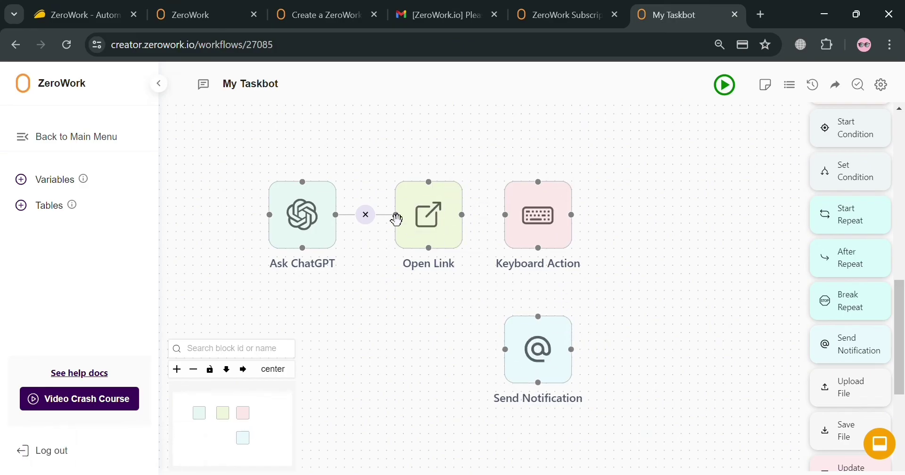
{"action": "left_click", "coordinate": [366, 215]}
- Order Ask ChatGPT, Keyboard Action, Open Link with Send Notification below, and connect them
{"action": "left_click_drag", "start_coordinate": [440, 247], "coordinate": [651, 246]}
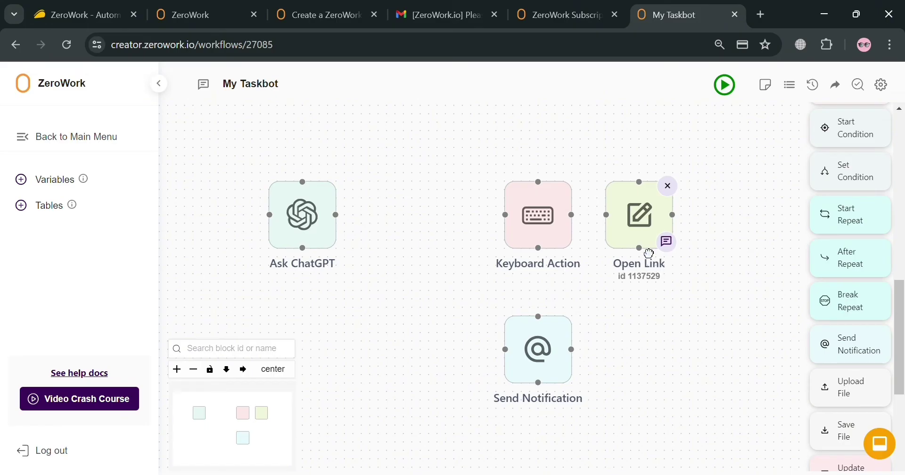
{"action": "left_click_drag", "start_coordinate": [546, 243], "coordinate": [413, 243]}
{"action": "left_click_drag", "start_coordinate": [625, 237], "coordinate": [493, 257]}
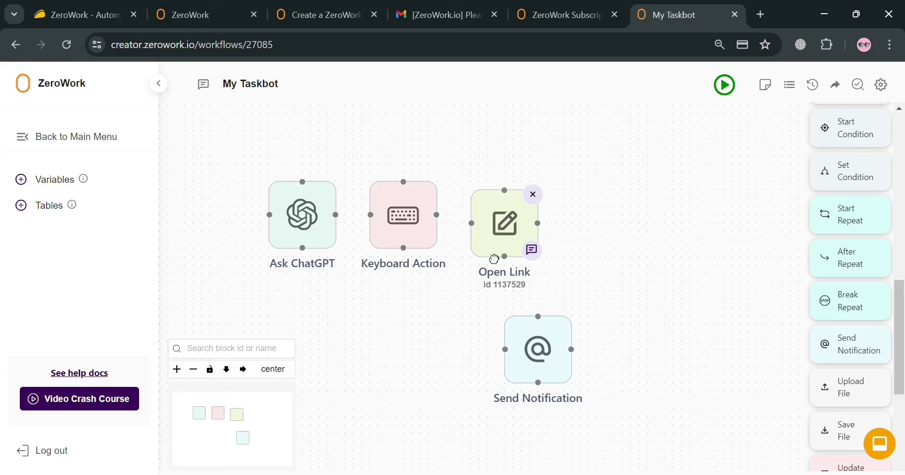
{"action": "left_click_drag", "start_coordinate": [568, 351], "coordinate": [534, 317]}
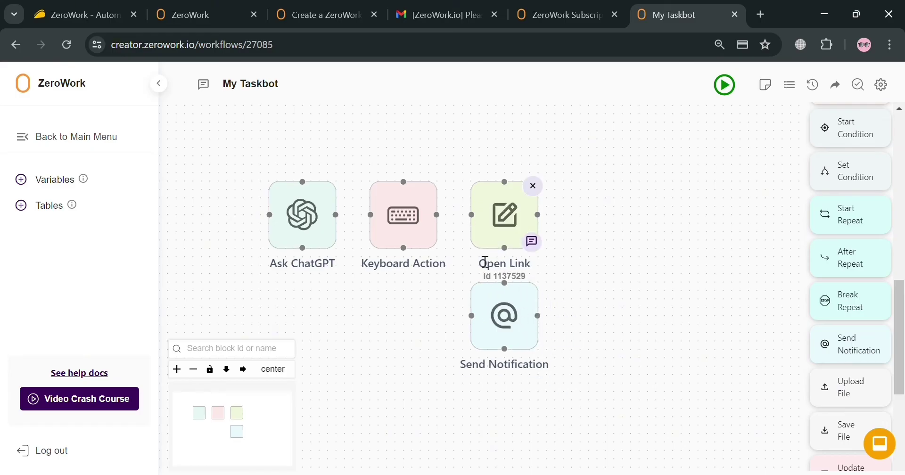
{"action": "left_click_drag", "start_coordinate": [344, 226], "coordinate": [385, 223]}
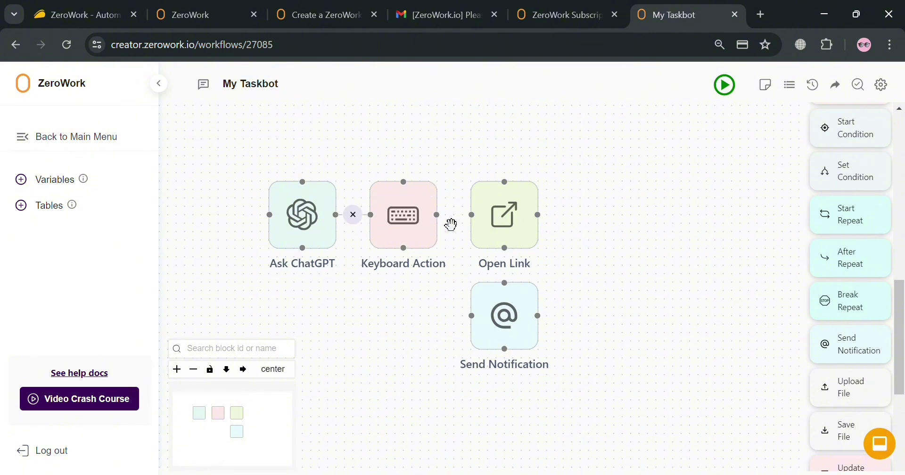
{"action": "left_click_drag", "start_coordinate": [451, 225], "coordinate": [505, 284]}
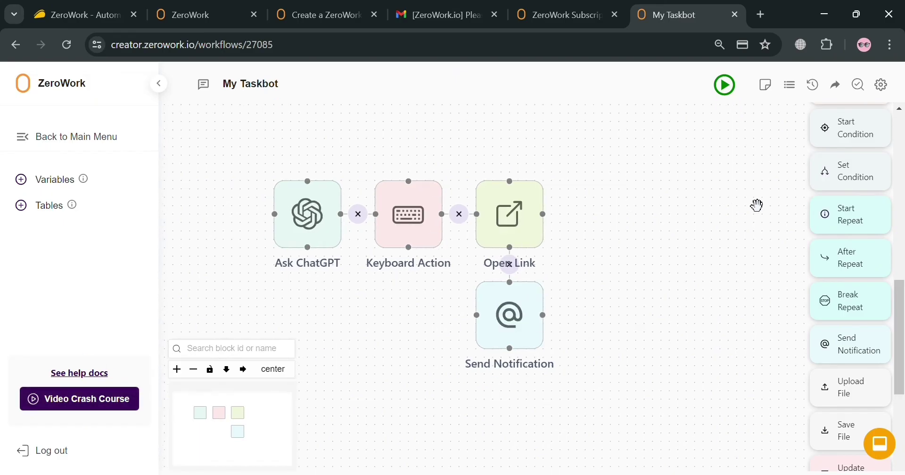
- Run the taskbot and dismiss the empty-required-fields error
{"action": "left_click", "coordinate": [726, 85]}
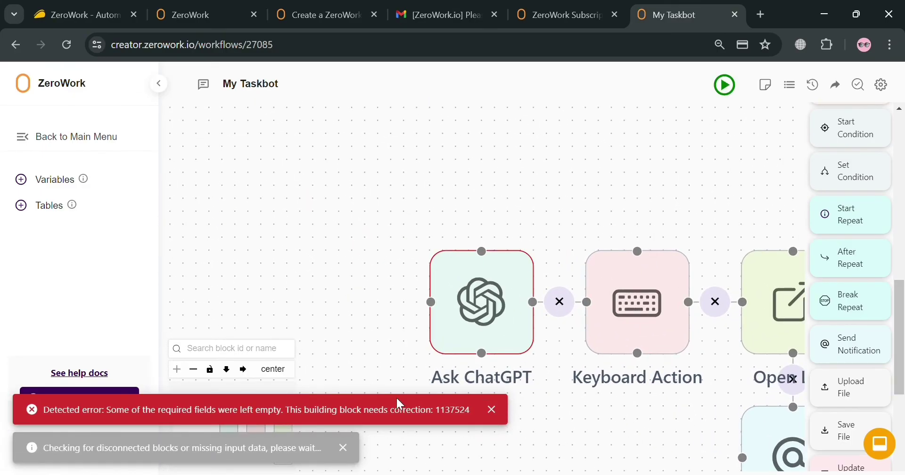
{"action": "left_click", "coordinate": [493, 411]}
{"action": "scroll", "coordinate": [504, 361], "scroll_direction": "down", "scroll_amount": 3}
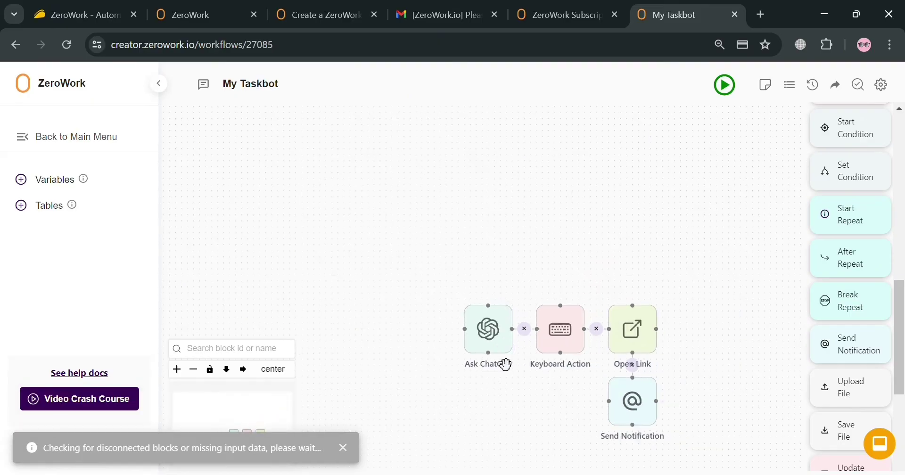
{"action": "scroll", "coordinate": [507, 377], "scroll_direction": "up", "scroll_amount": 3}
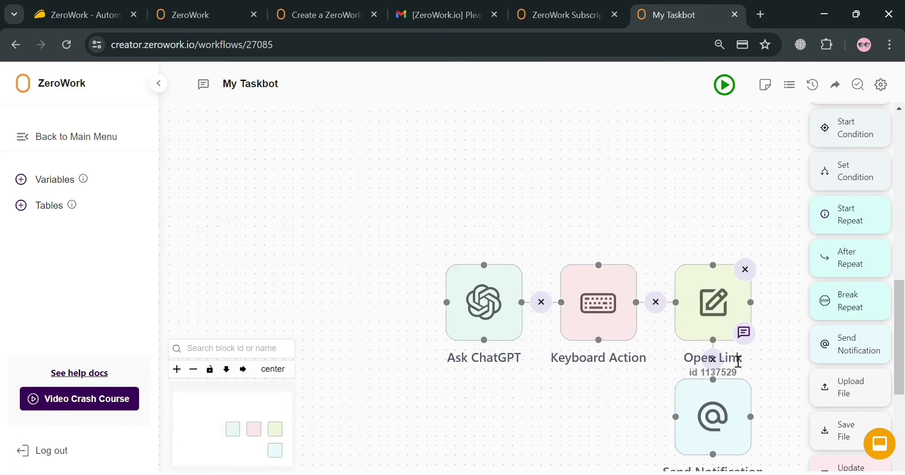
- Delete the Ask ChatGPT block, leaving Keyboard Action linked to Open Link
{"action": "scroll", "coordinate": [903, 299], "scroll_direction": "up", "scroll_amount": 10}
{"action": "scroll", "coordinate": [903, 299], "scroll_direction": "up", "scroll_amount": 2}
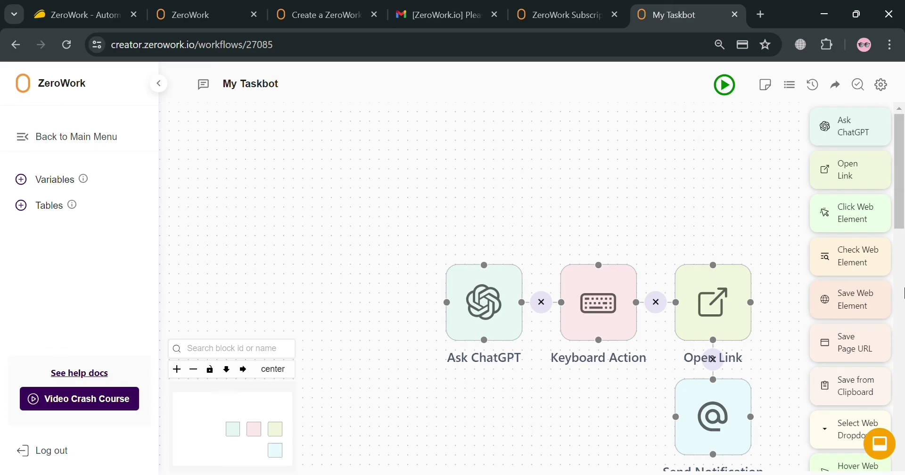
{"action": "left_click", "coordinate": [515, 269]}
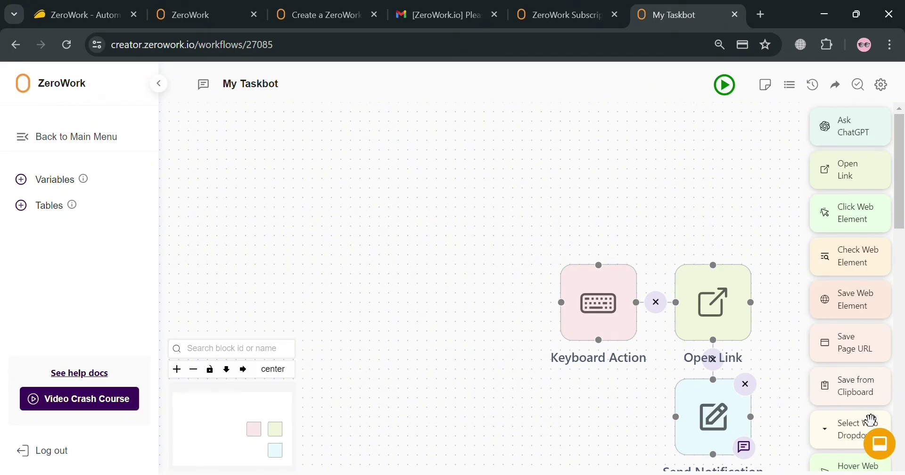
{"action": "scroll", "coordinate": [859, 423], "scroll_direction": "down", "scroll_amount": 3}
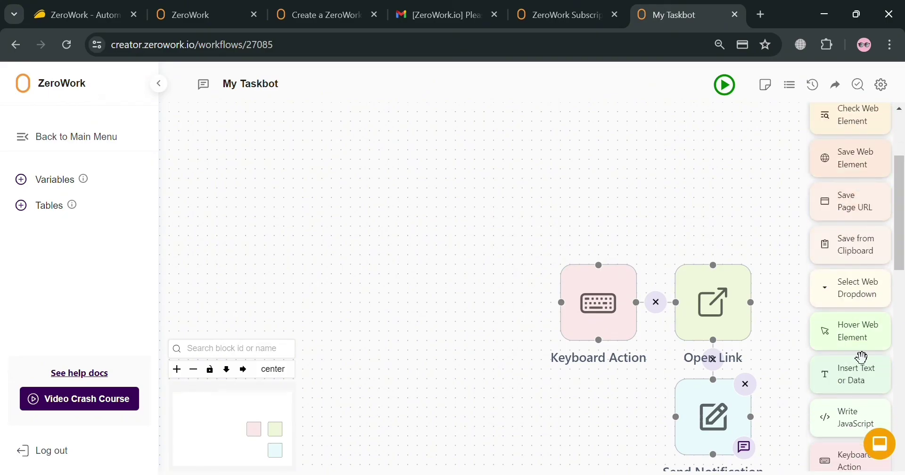
{"action": "scroll", "coordinate": [858, 302], "scroll_direction": "down", "scroll_amount": 6}
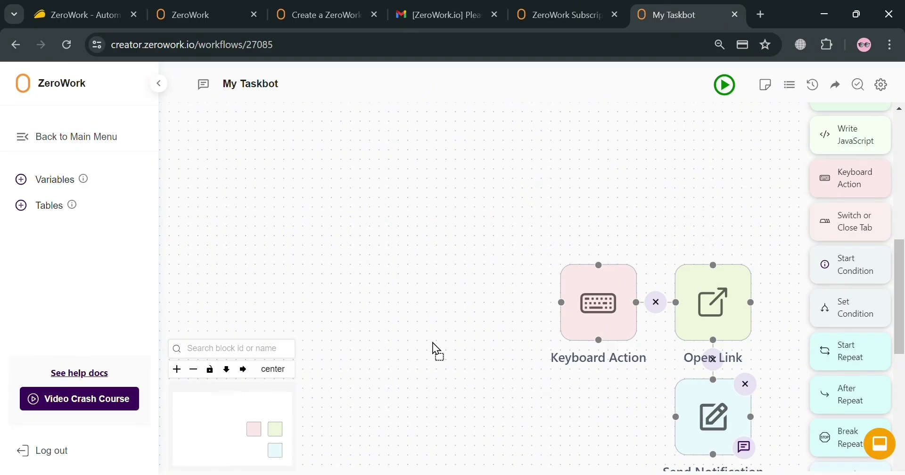
{"action": "left_click_drag", "start_coordinate": [433, 343], "coordinate": [423, 330]}
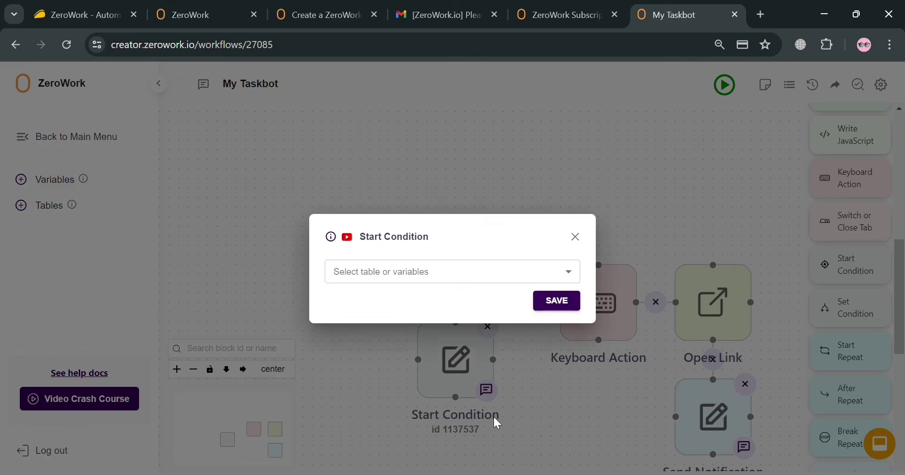
{"action": "left_click", "coordinate": [464, 273]}
{"action": "left_click", "coordinate": [459, 298]}
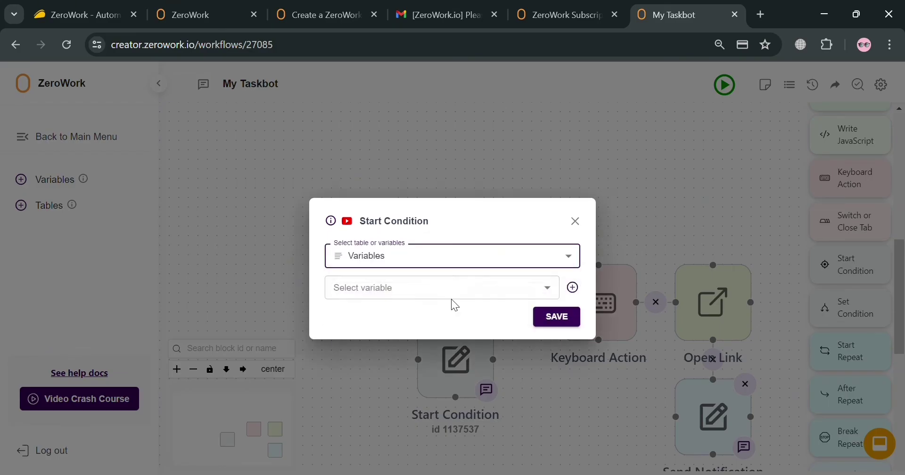
{"action": "left_click", "coordinate": [492, 289]}
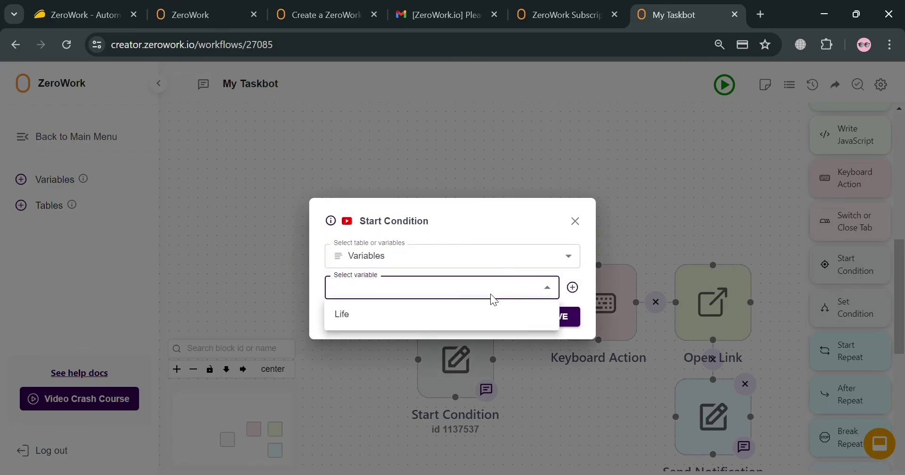
{"action": "left_click", "coordinate": [573, 291]}
{"action": "left_click", "coordinate": [576, 222]}
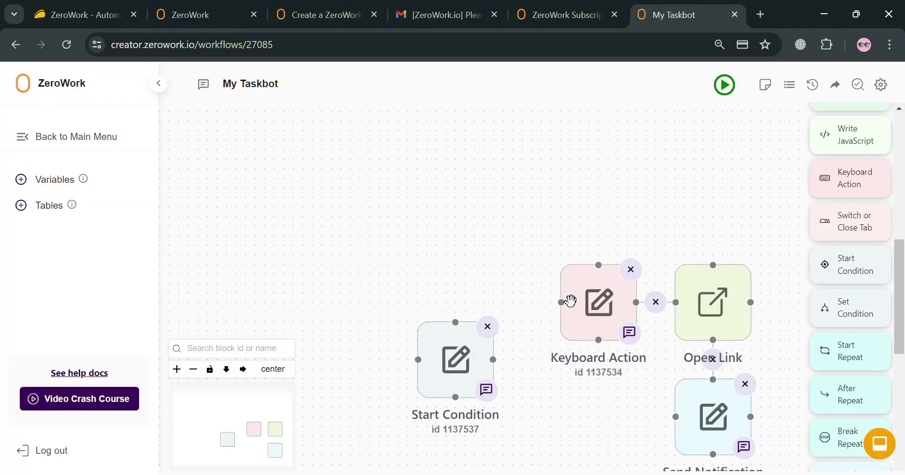
{"action": "left_click", "coordinate": [486, 325]}
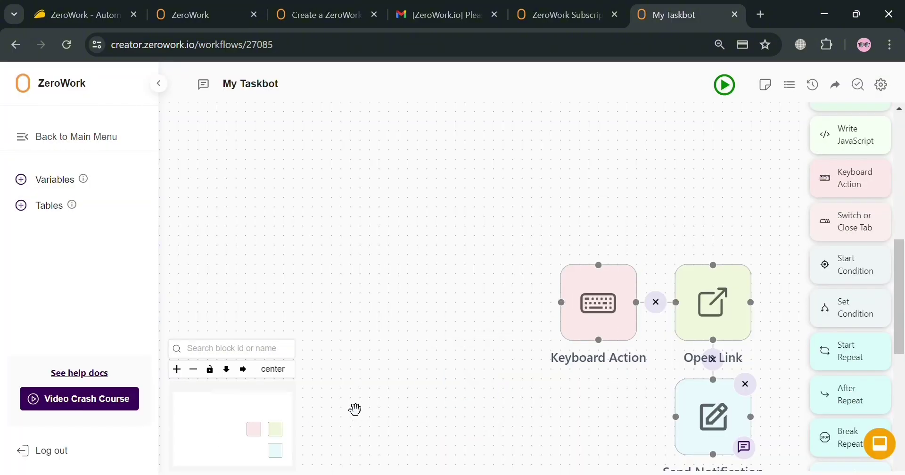
{"action": "scroll", "coordinate": [537, 419], "scroll_direction": "down", "scroll_amount": 3}
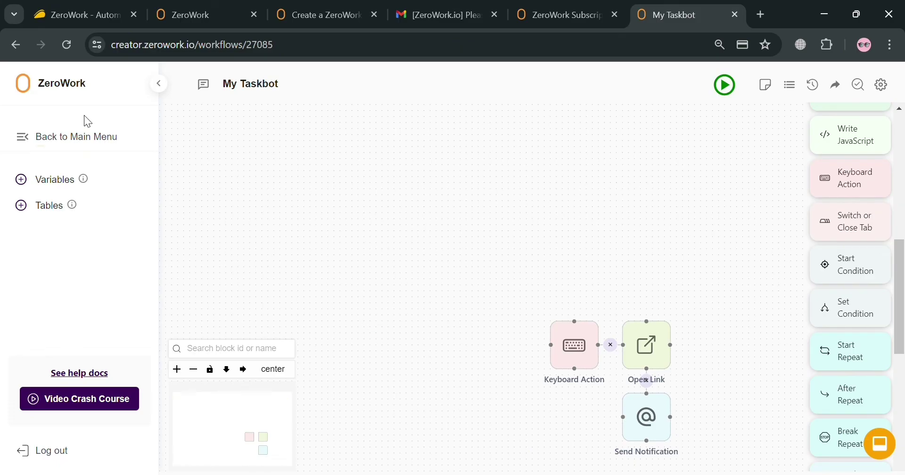
- Leave the taskbot editor for the Tables page and start a new table
{"action": "left_click", "coordinate": [71, 142]}
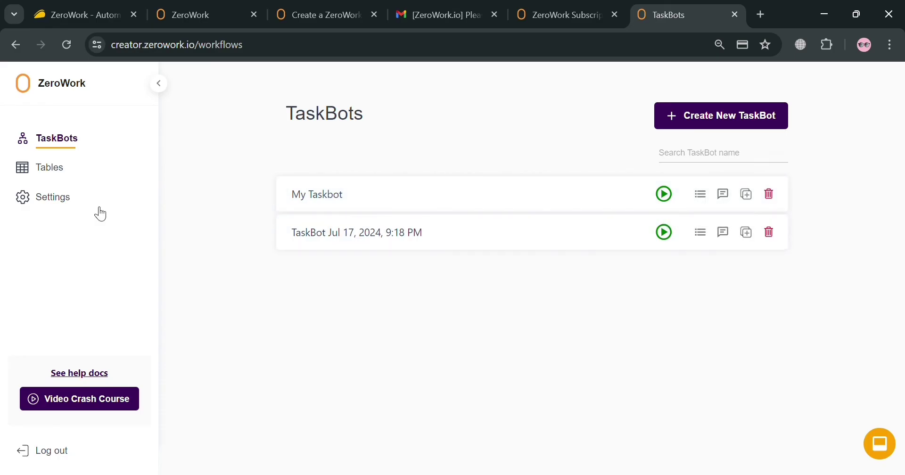
{"action": "left_click", "coordinate": [55, 177]}
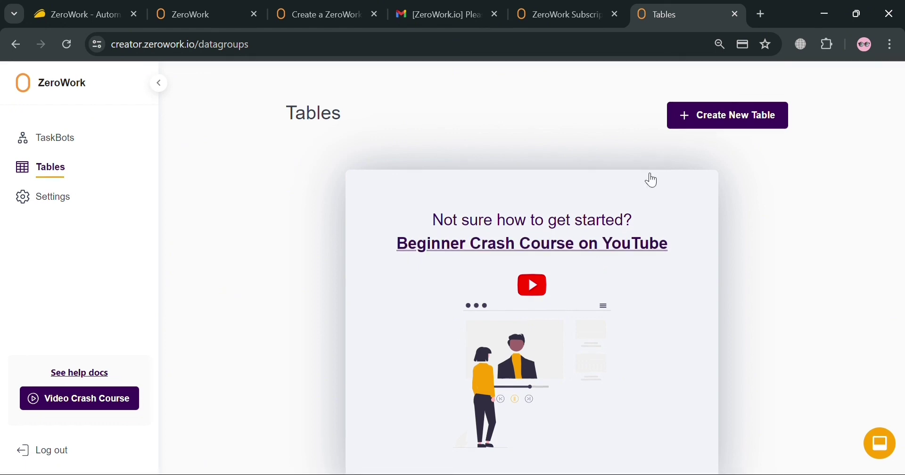
{"action": "left_click", "coordinate": [736, 119]}
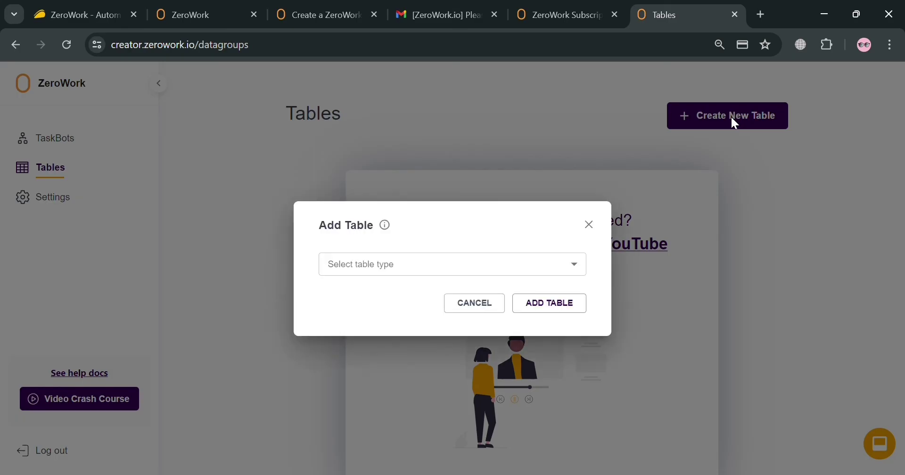
- Look through the table types, cancel without creating a table, and go to Settings
{"action": "left_click", "coordinate": [527, 267]}
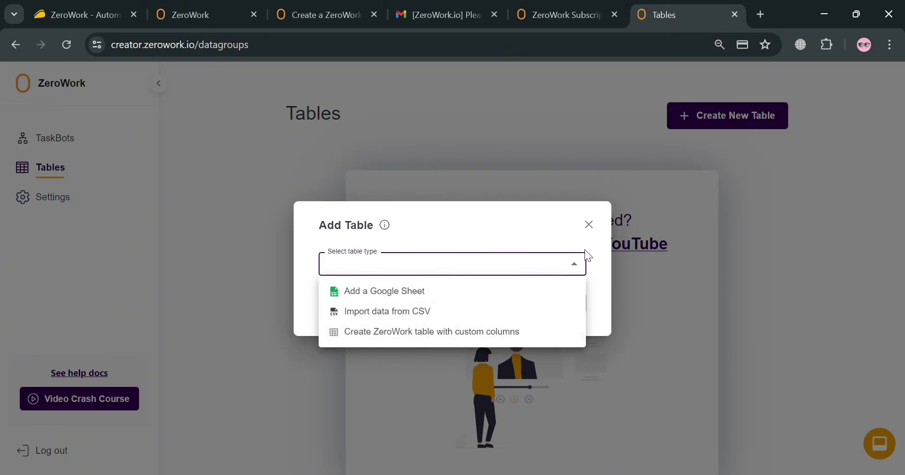
{"action": "left_click", "coordinate": [593, 225]}
{"action": "left_click", "coordinate": [592, 225]}
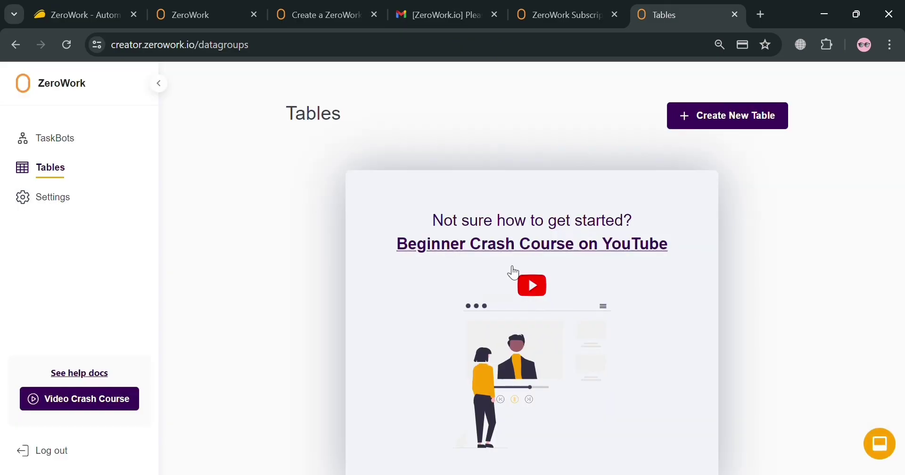
{"action": "left_click", "coordinate": [73, 206]}
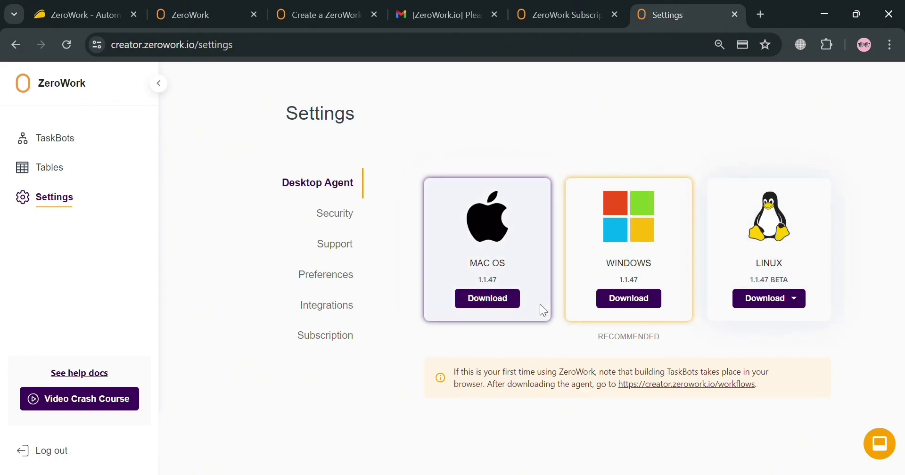
- Browse the Security, Support, Preferences and Integrations settings sections
{"action": "left_click", "coordinate": [351, 219]}
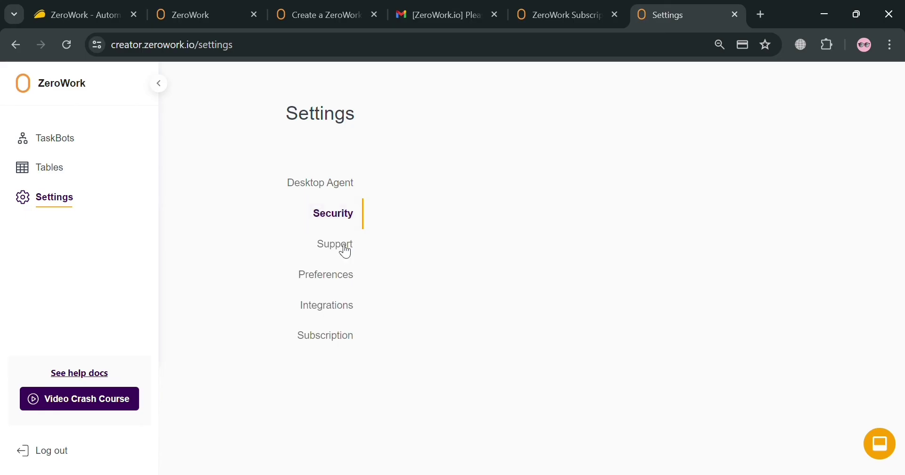
{"action": "left_click", "coordinate": [340, 244]}
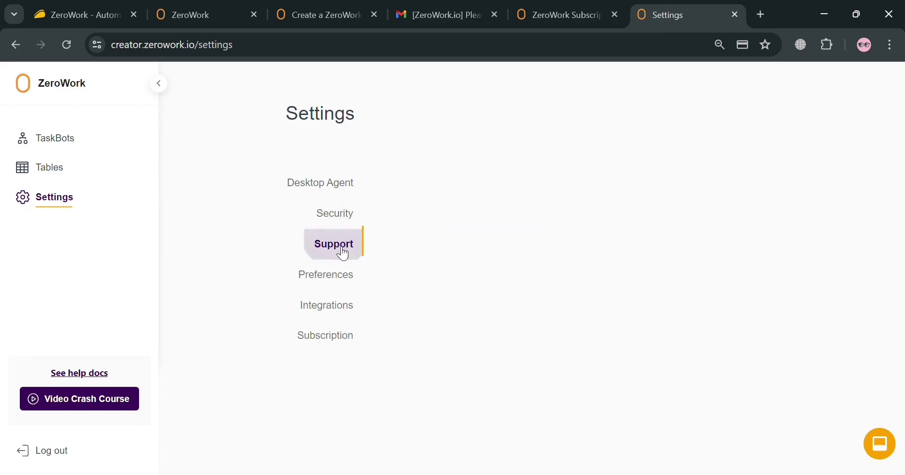
{"action": "left_click", "coordinate": [338, 283]}
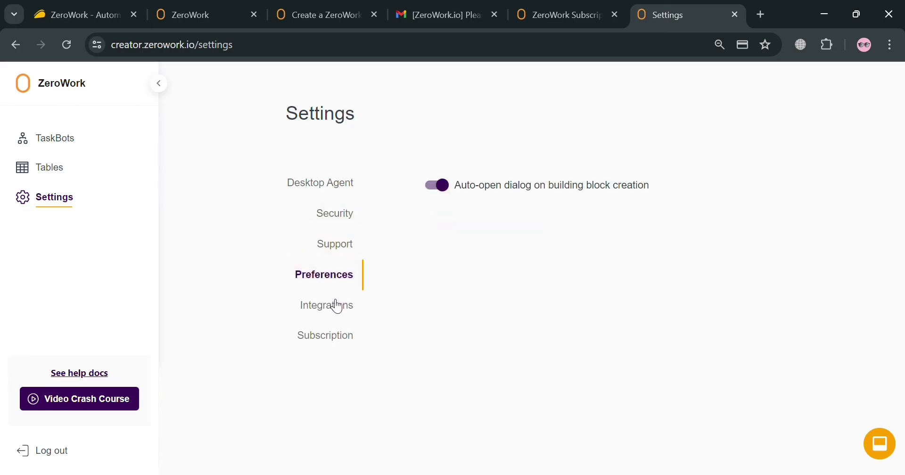
{"action": "left_click", "coordinate": [336, 319]}
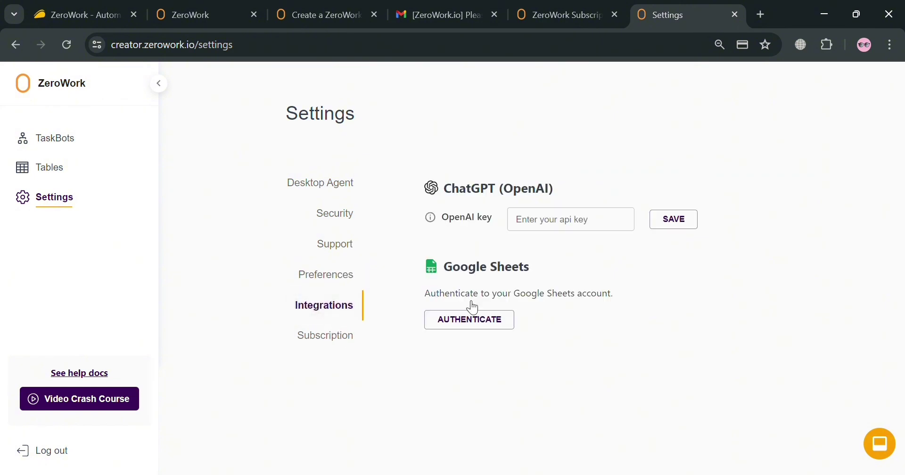
- Review the Subscription plans: the current 50-TaskBot plan versus Pro, then collapse and re-expand the sidebar
{"action": "left_click", "coordinate": [317, 341]}
{"action": "scroll", "coordinate": [743, 287], "scroll_direction": "down", "scroll_amount": 2}
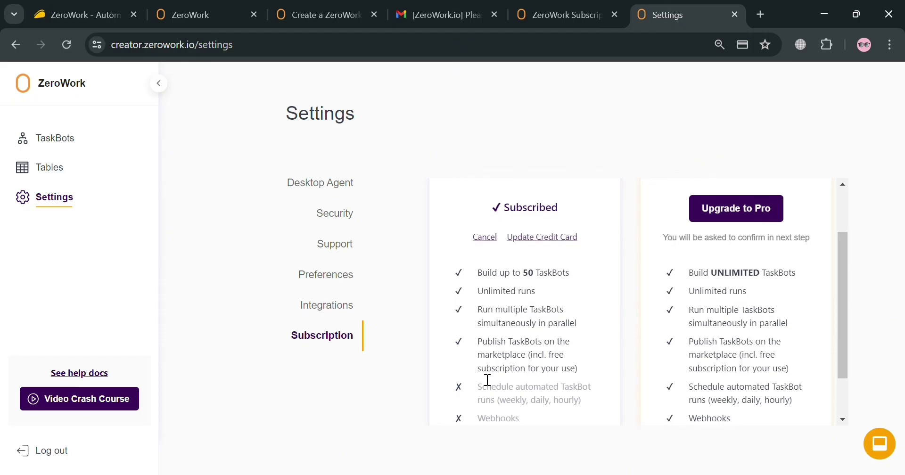
{"action": "scroll", "coordinate": [488, 380], "scroll_direction": "down", "scroll_amount": 2}
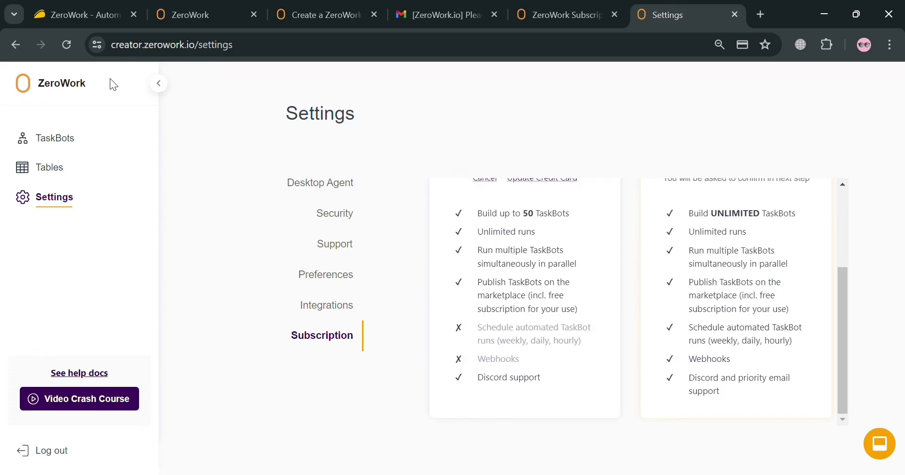
{"action": "left_click", "coordinate": [159, 84]}
{"action": "left_click", "coordinate": [52, 88]}
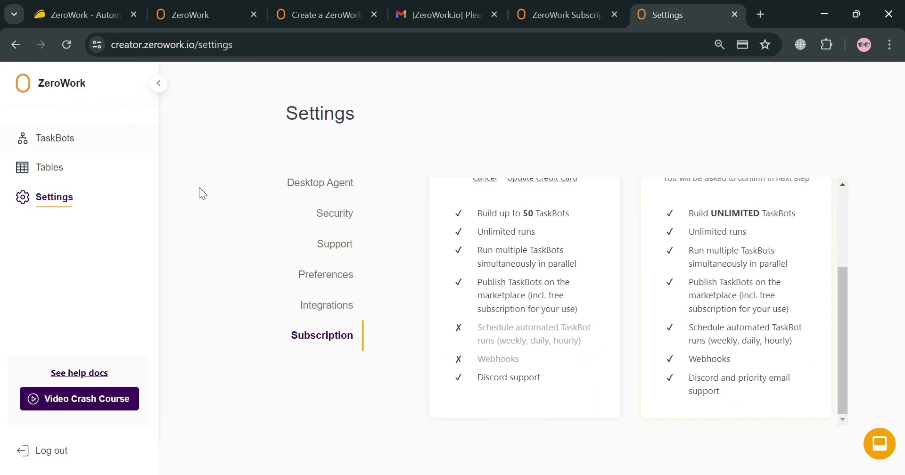